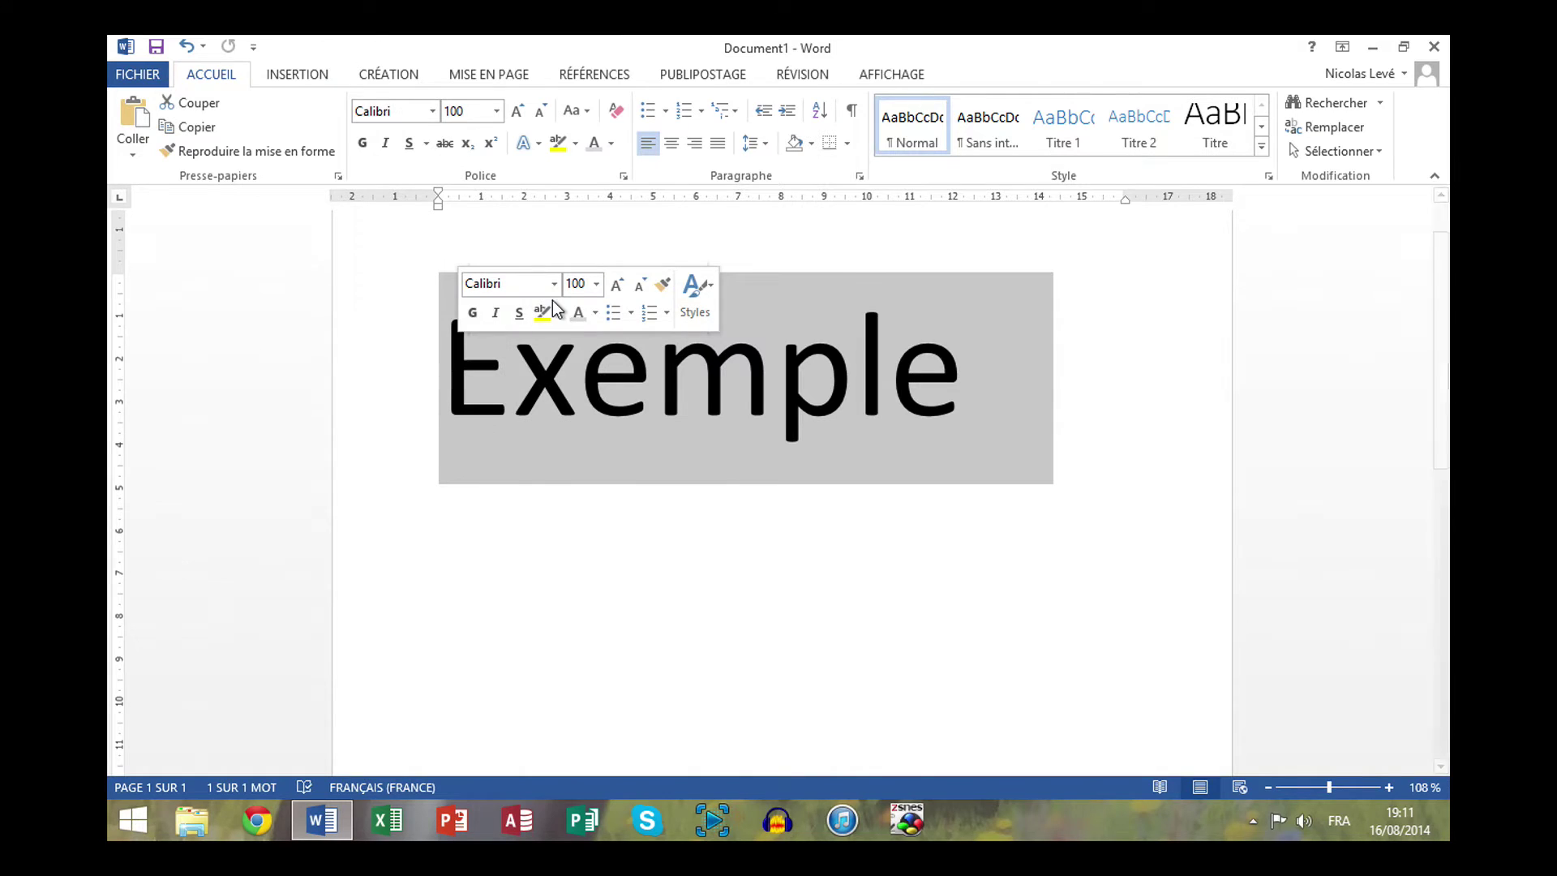
- Open the shadow options for the selected word "Exemple" and apply the outer shadow preset offset diagonally to the upper right
left_click(525, 153)
mouse_move(600, 357)
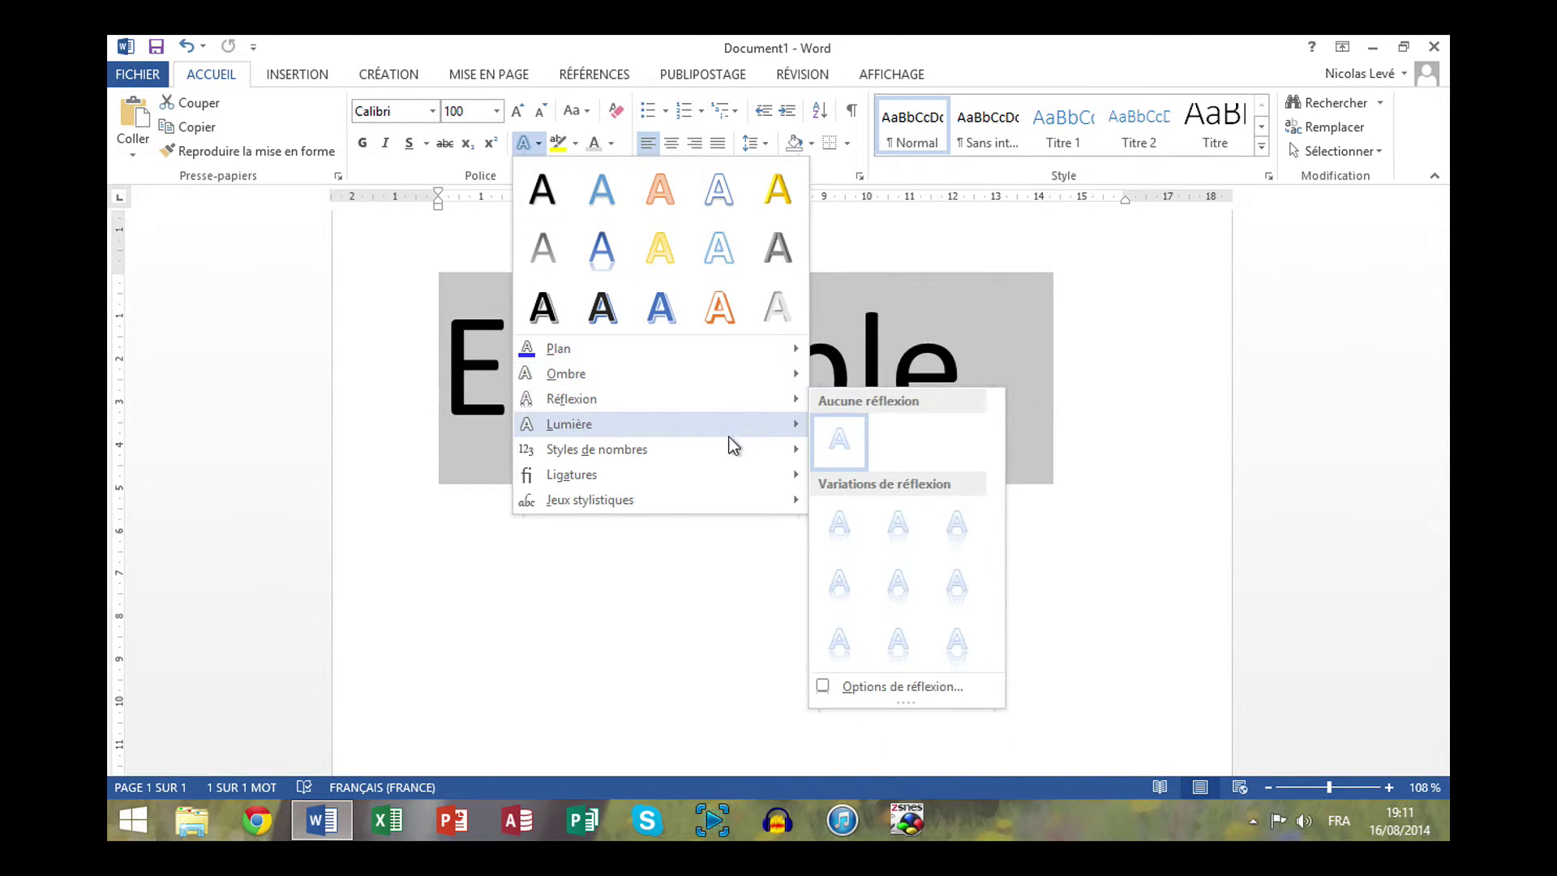
mouse_move(729, 438)
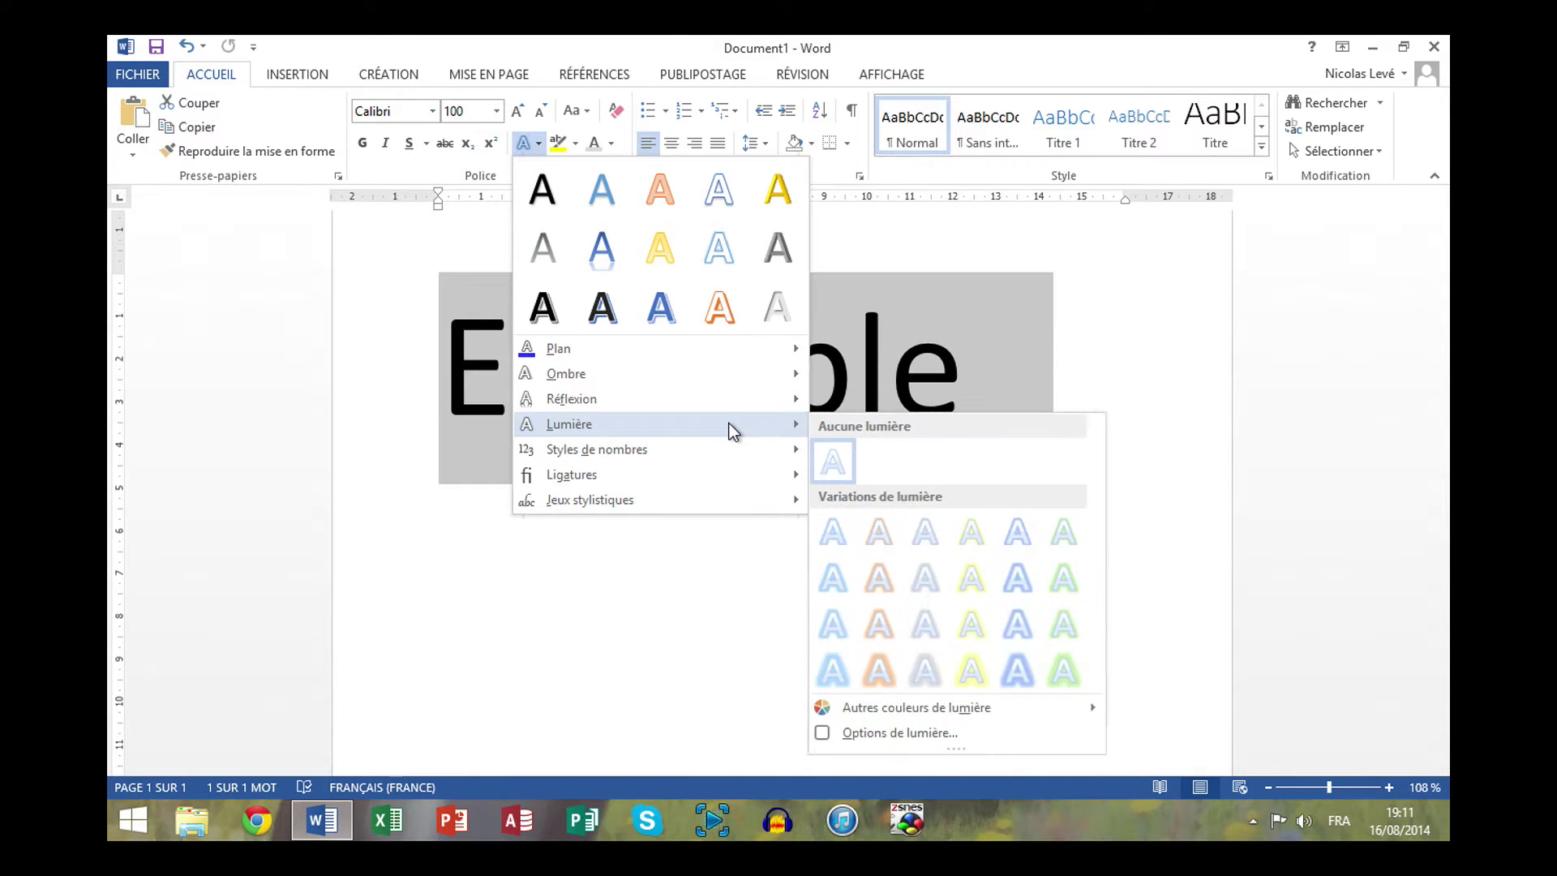
mouse_move(756, 378)
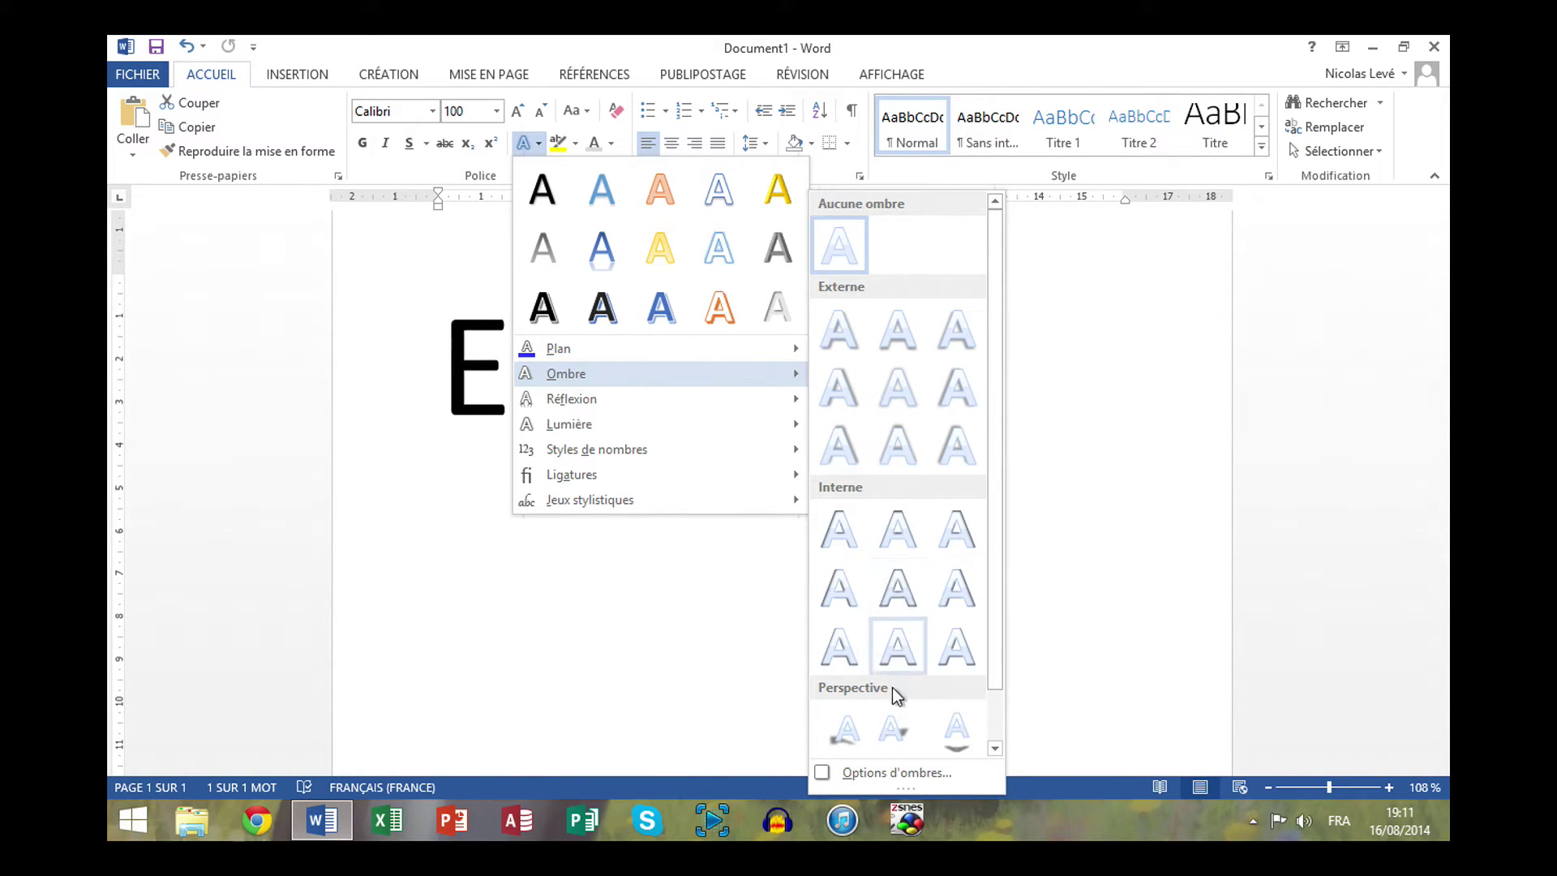
left_click(921, 777)
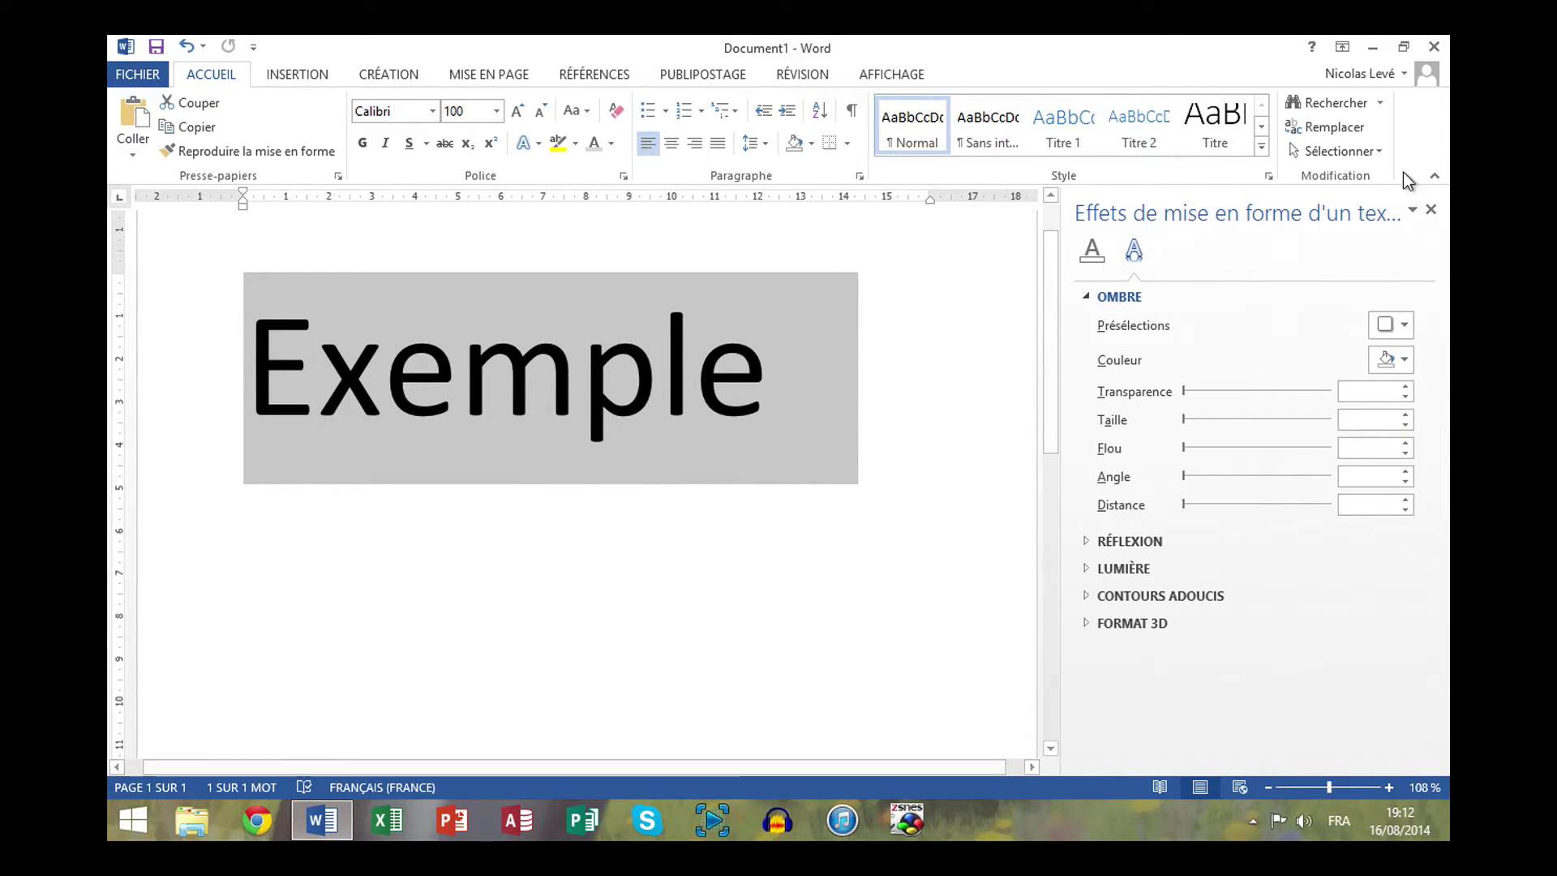
left_click(1386, 327)
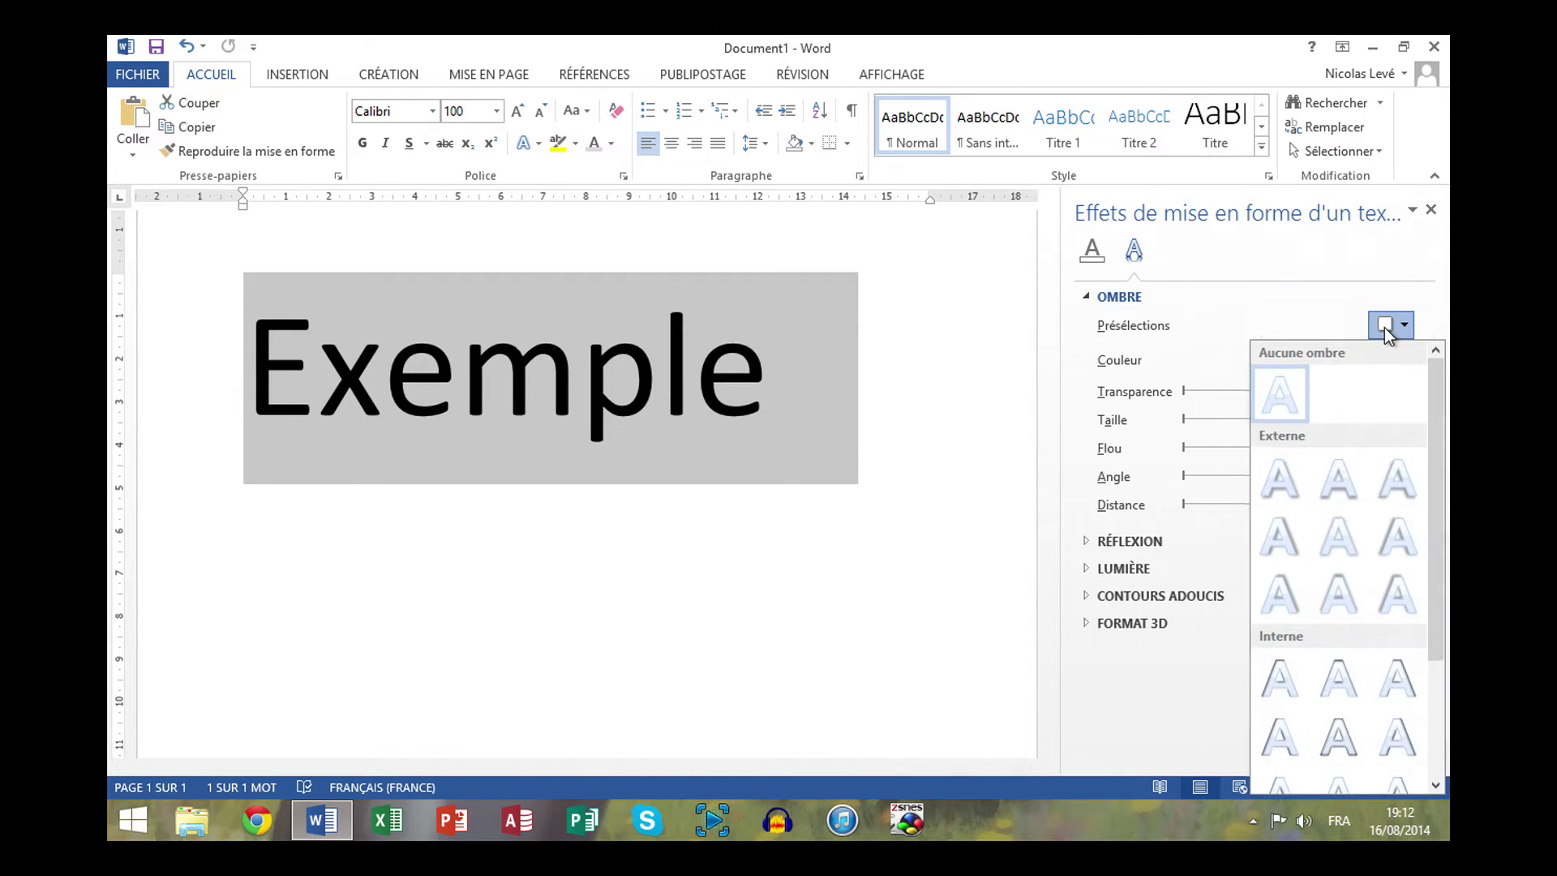
left_click(1385, 327)
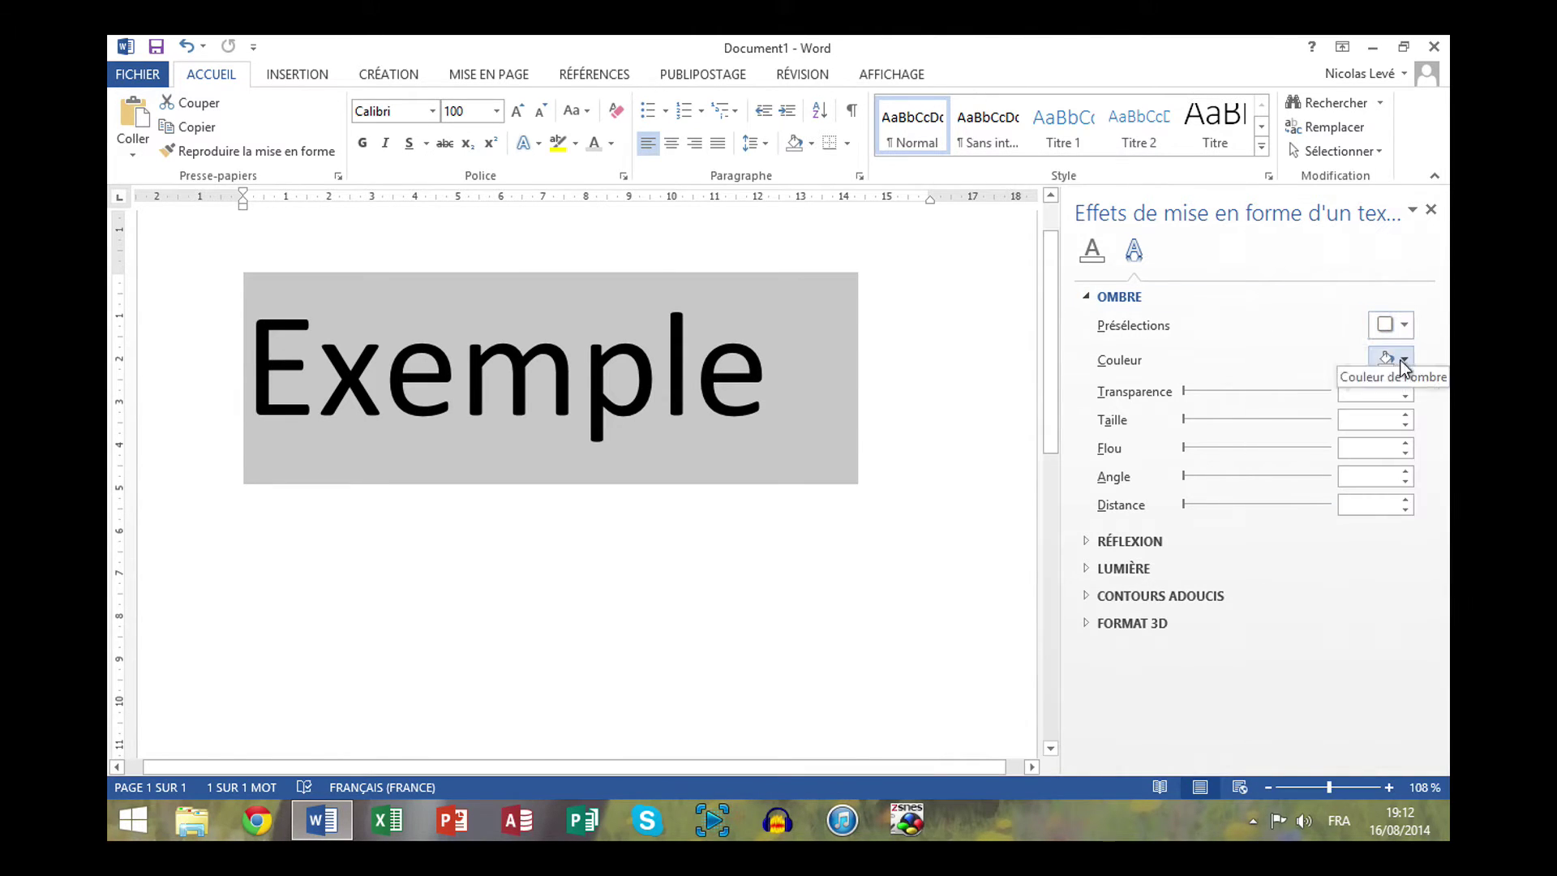
left_click(1403, 363)
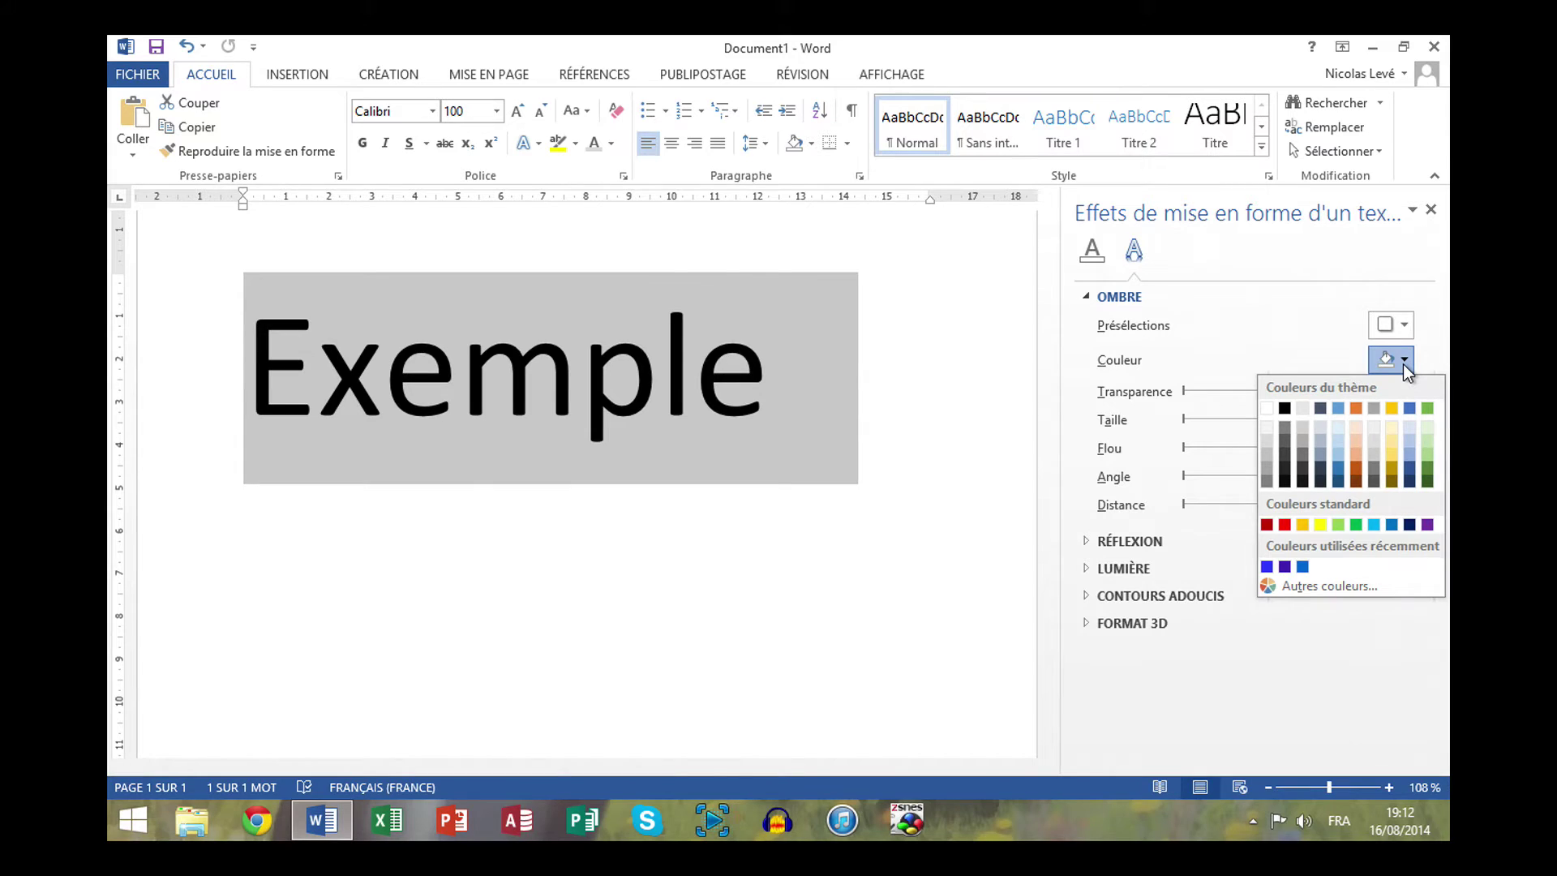
left_click(1406, 326)
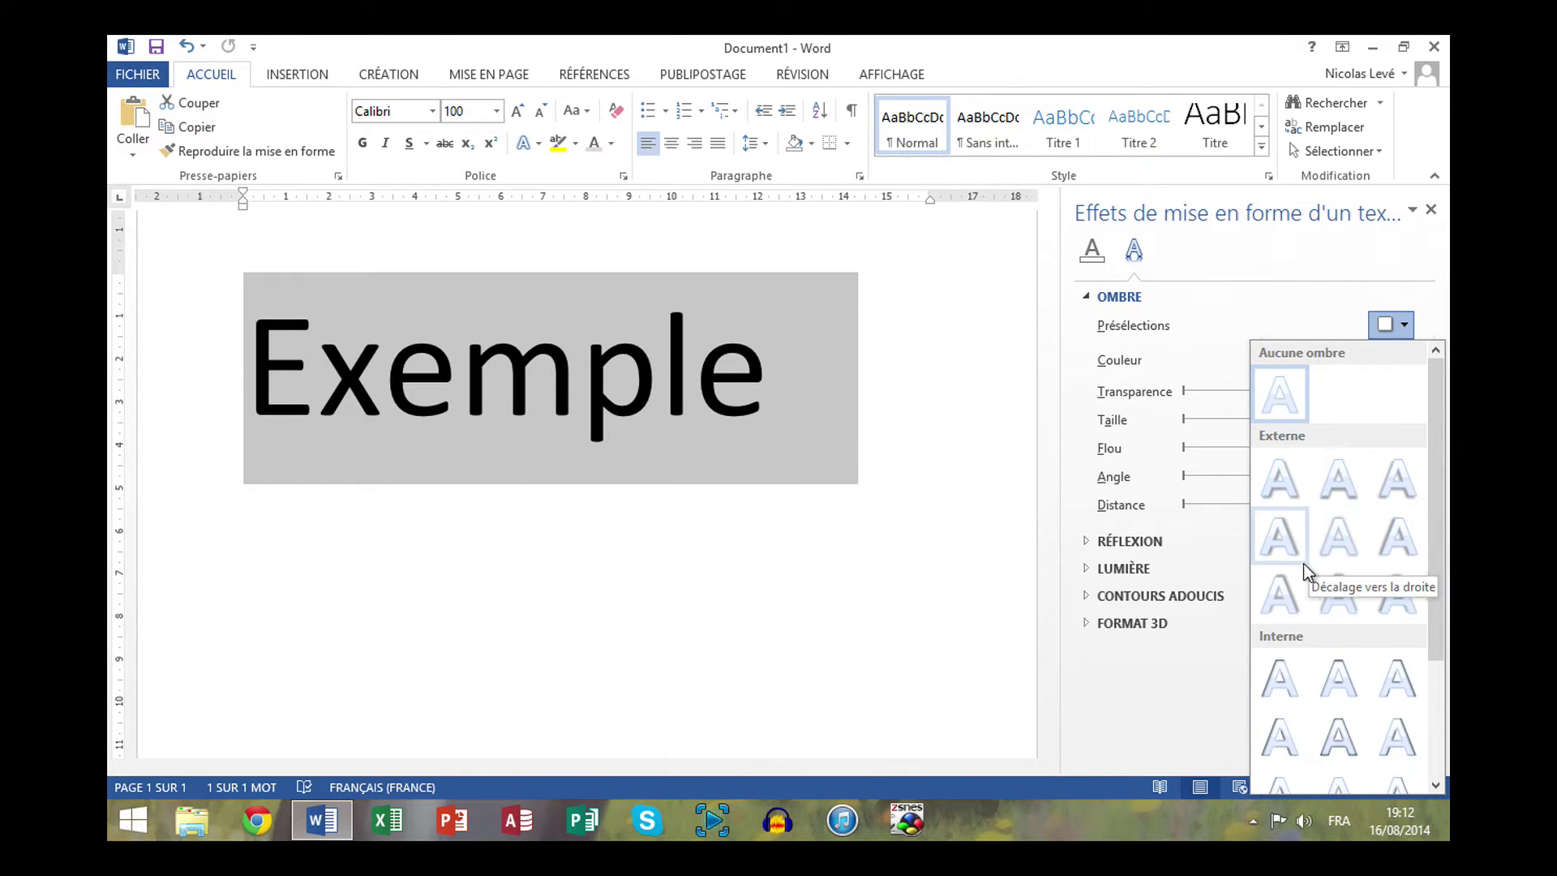
left_click(1306, 596)
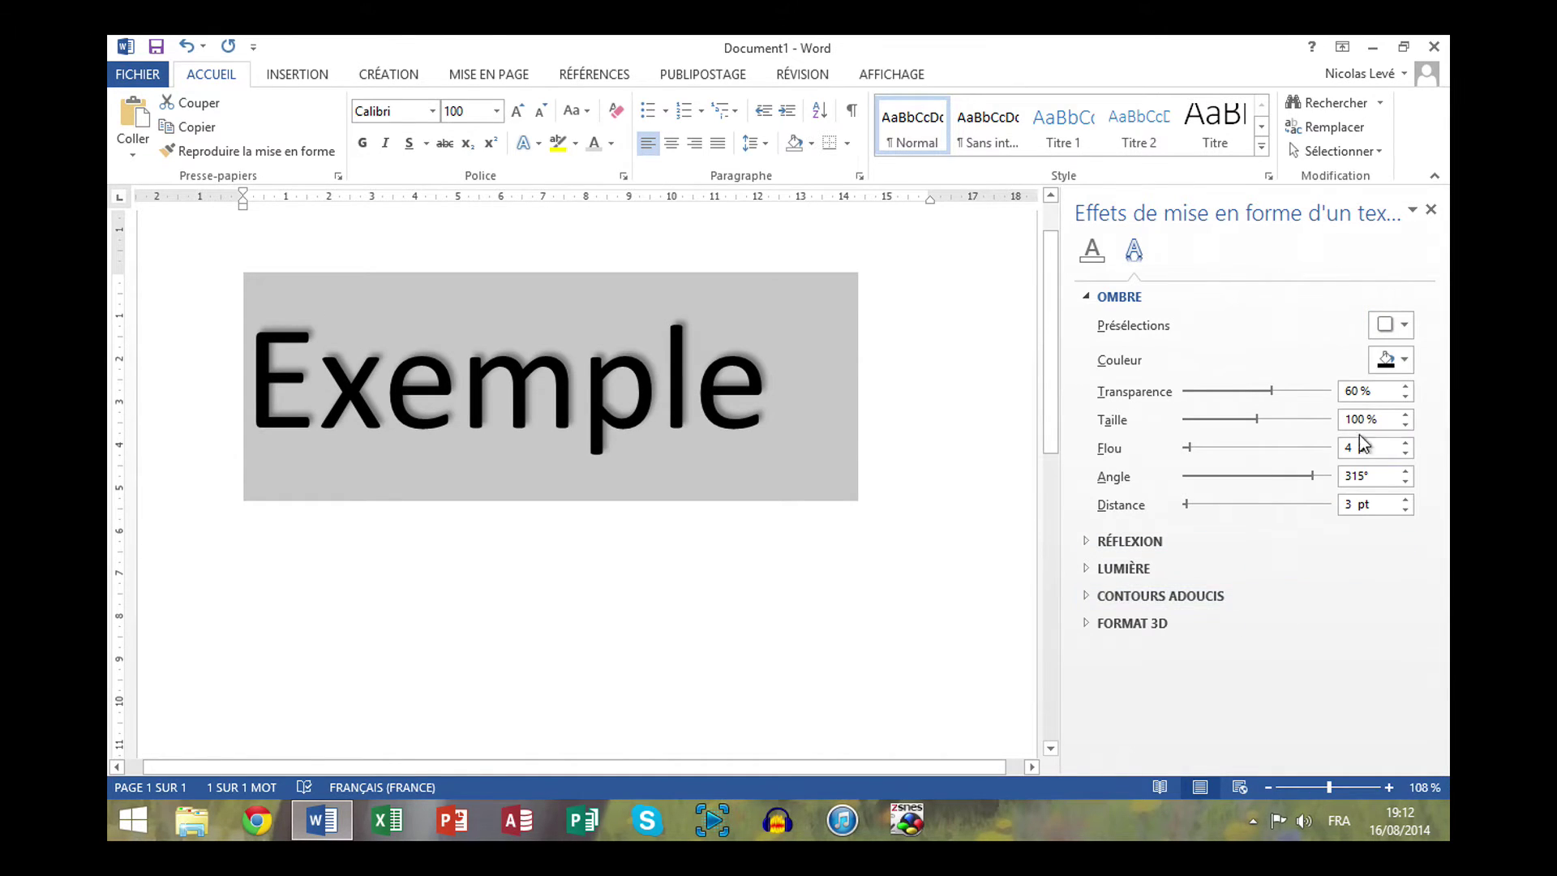
- Customize the text shadow with red colour, 64% transparency, 103% size, 0 pt blur, 0° angle and 0 pt distance
left_click(1405, 362)
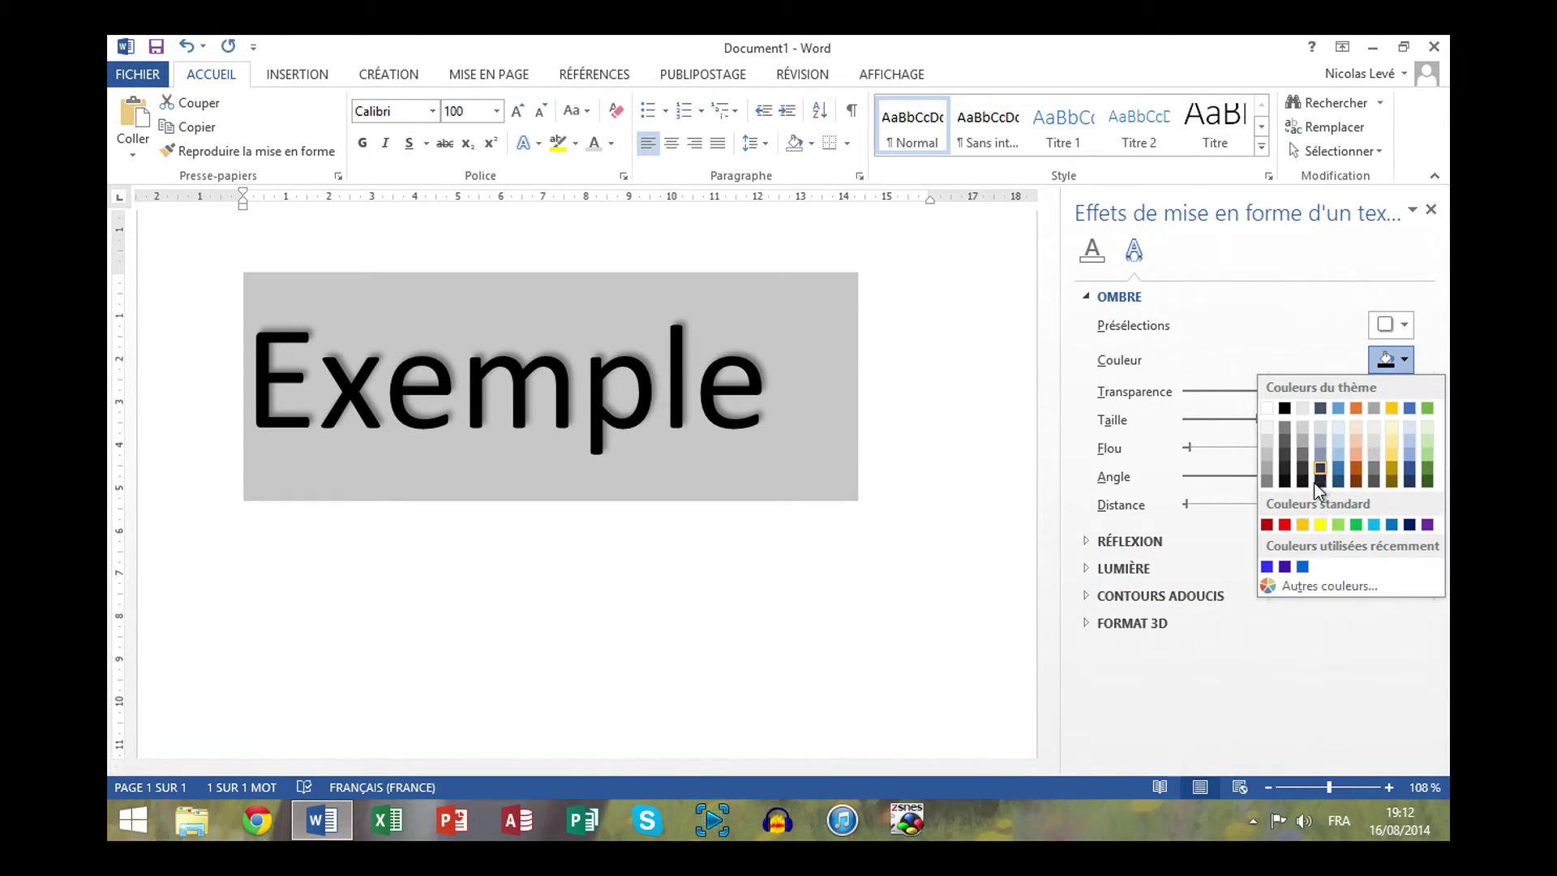
left_click(1285, 524)
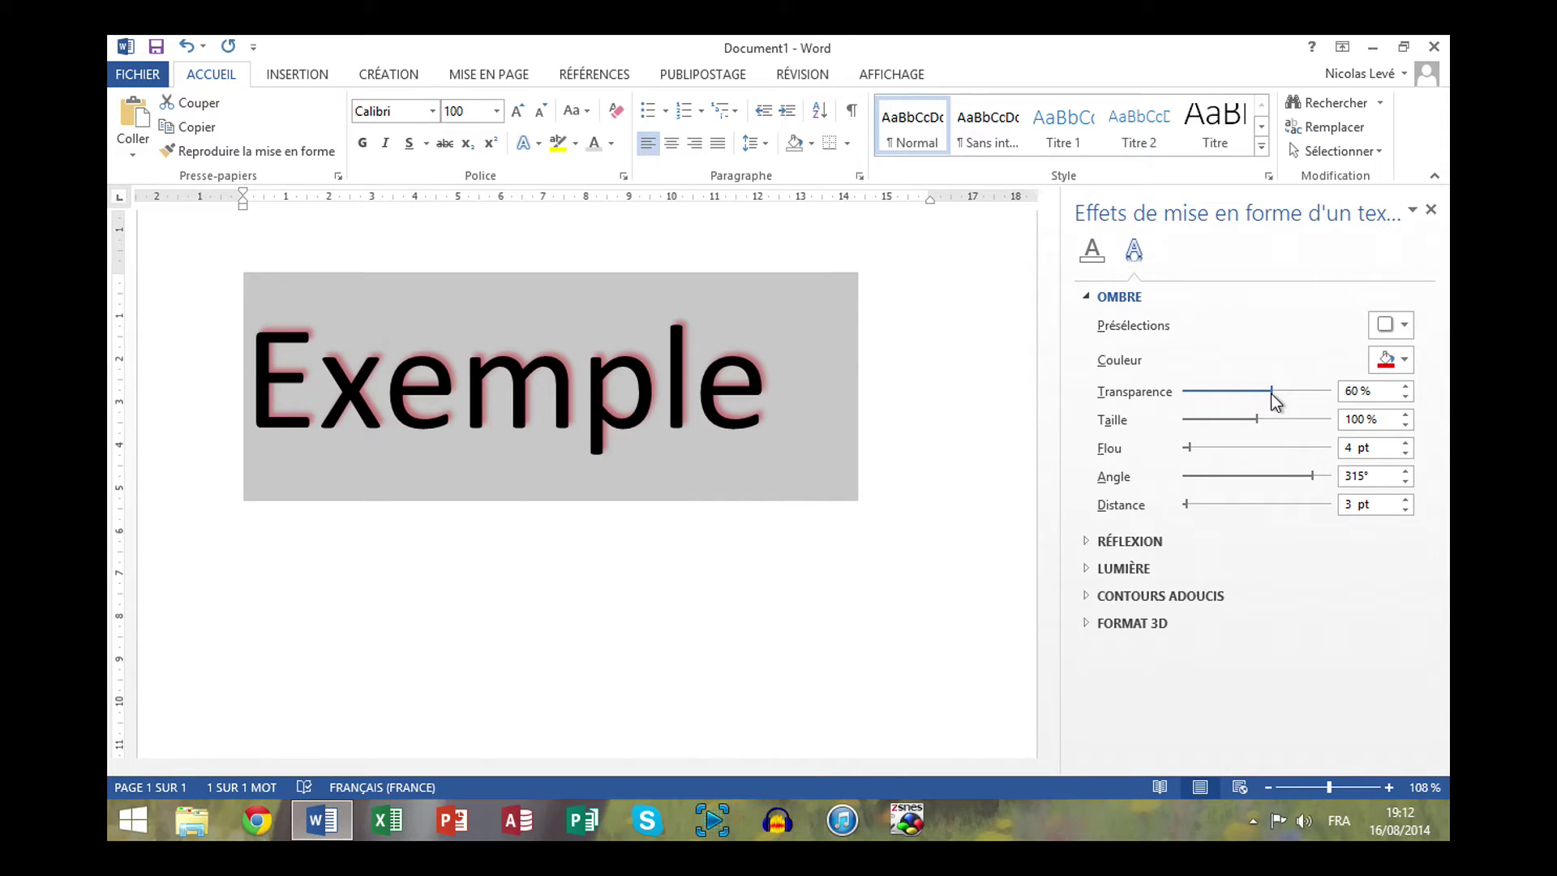
mouse_move(1271, 392)
left_mouse_down()
mouse_move(1350, 391)
mouse_move(1140, 403)
mouse_move(1280, 391)
left_mouse_up()
left_click_drag(1258, 418, 1163, 443)
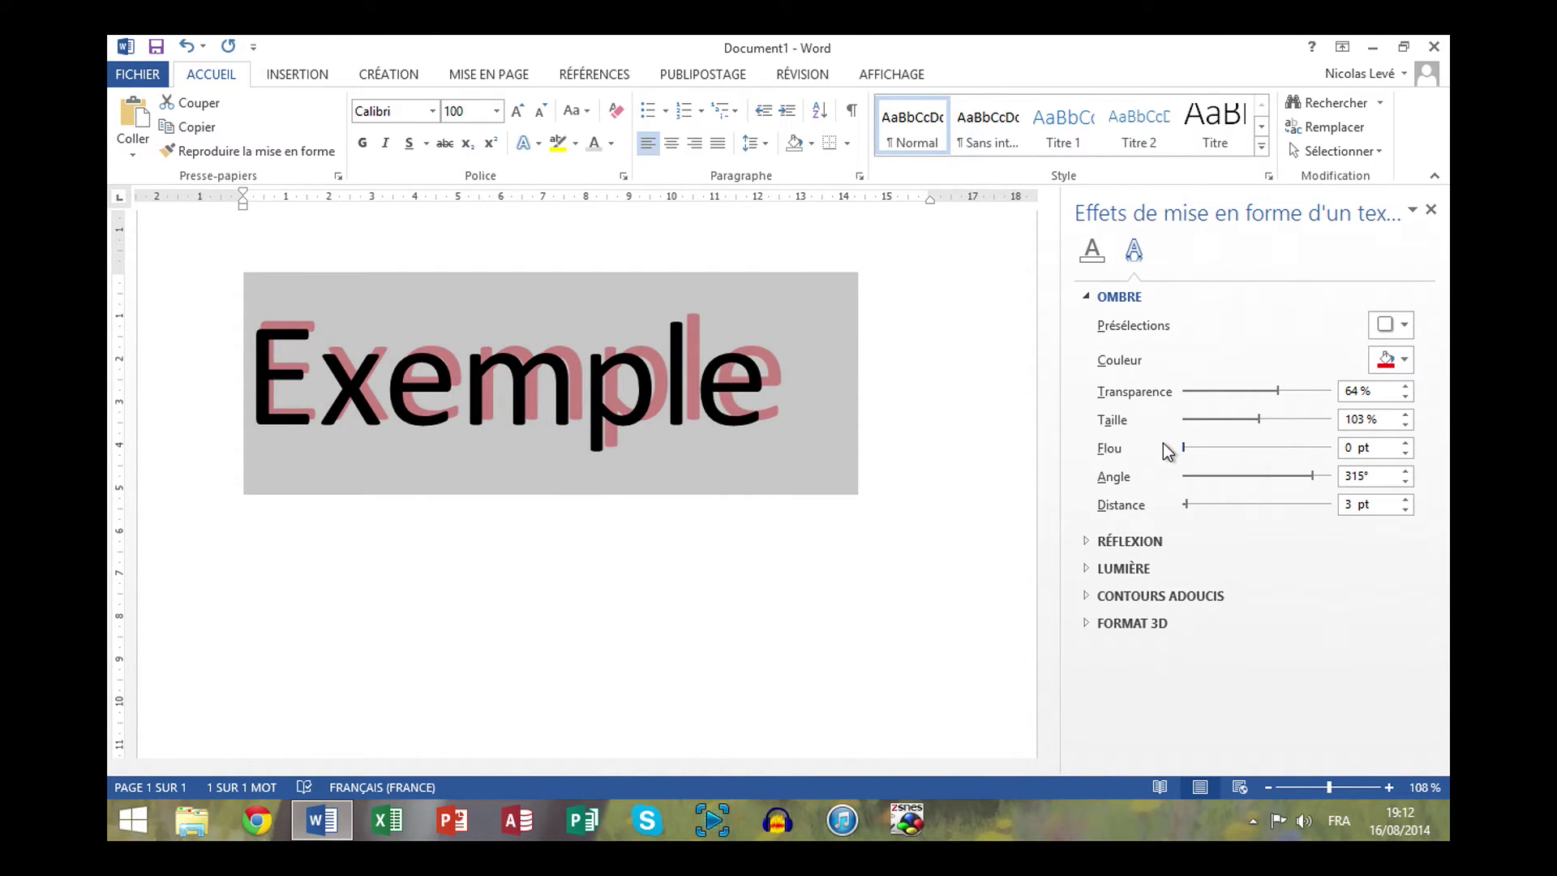
left_click_drag(1310, 473, 1184, 506)
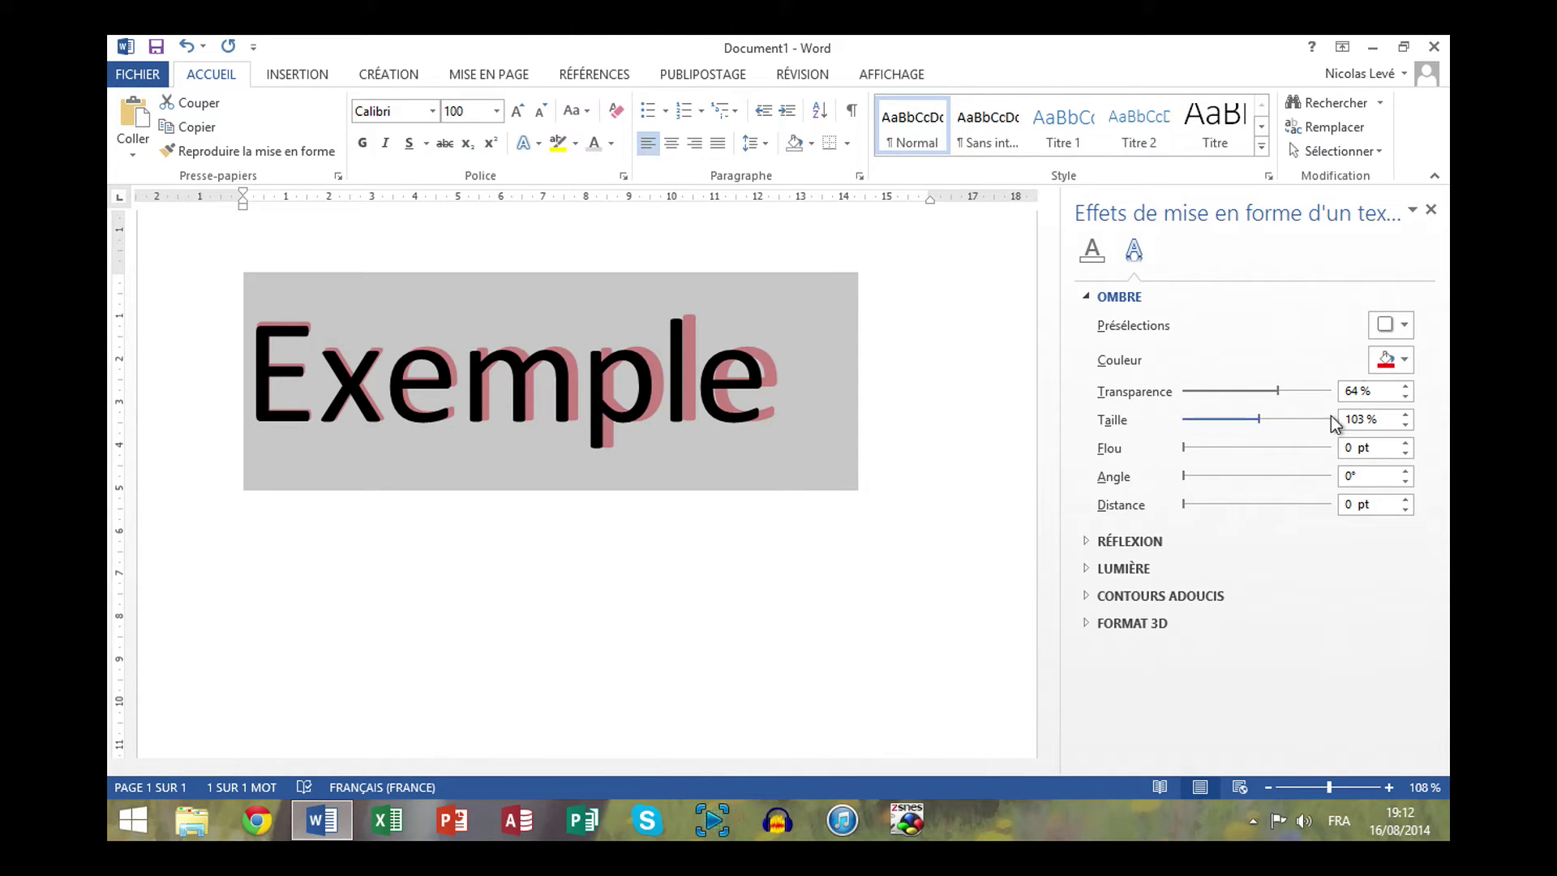
- Remove the shadow from "Exemple" with the no-shadow preset and close the text effects settings
left_click(1405, 325)
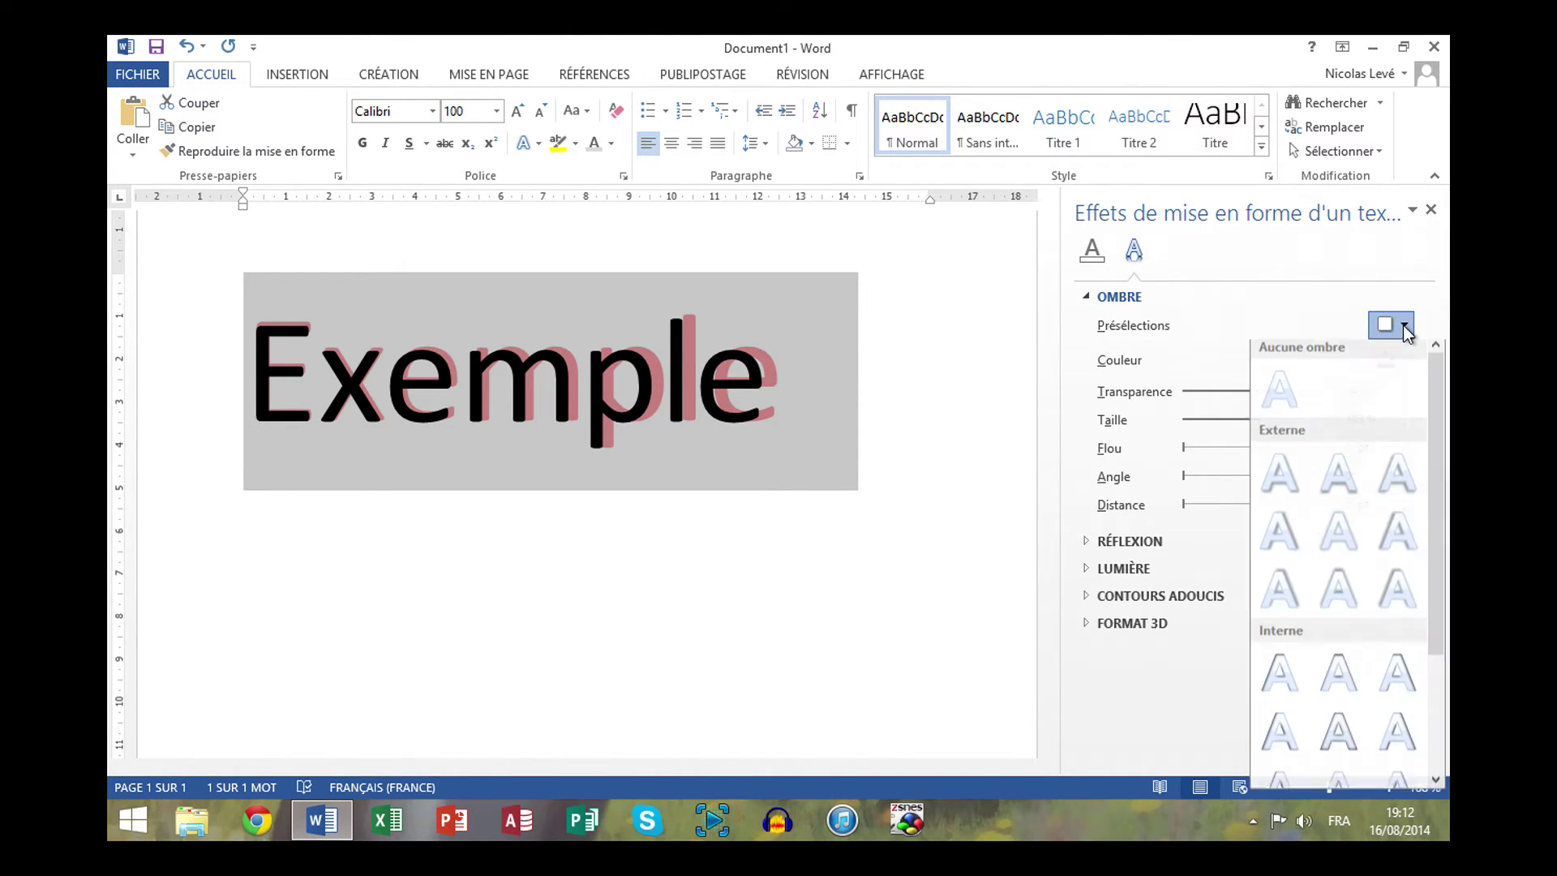
left_click(1291, 384)
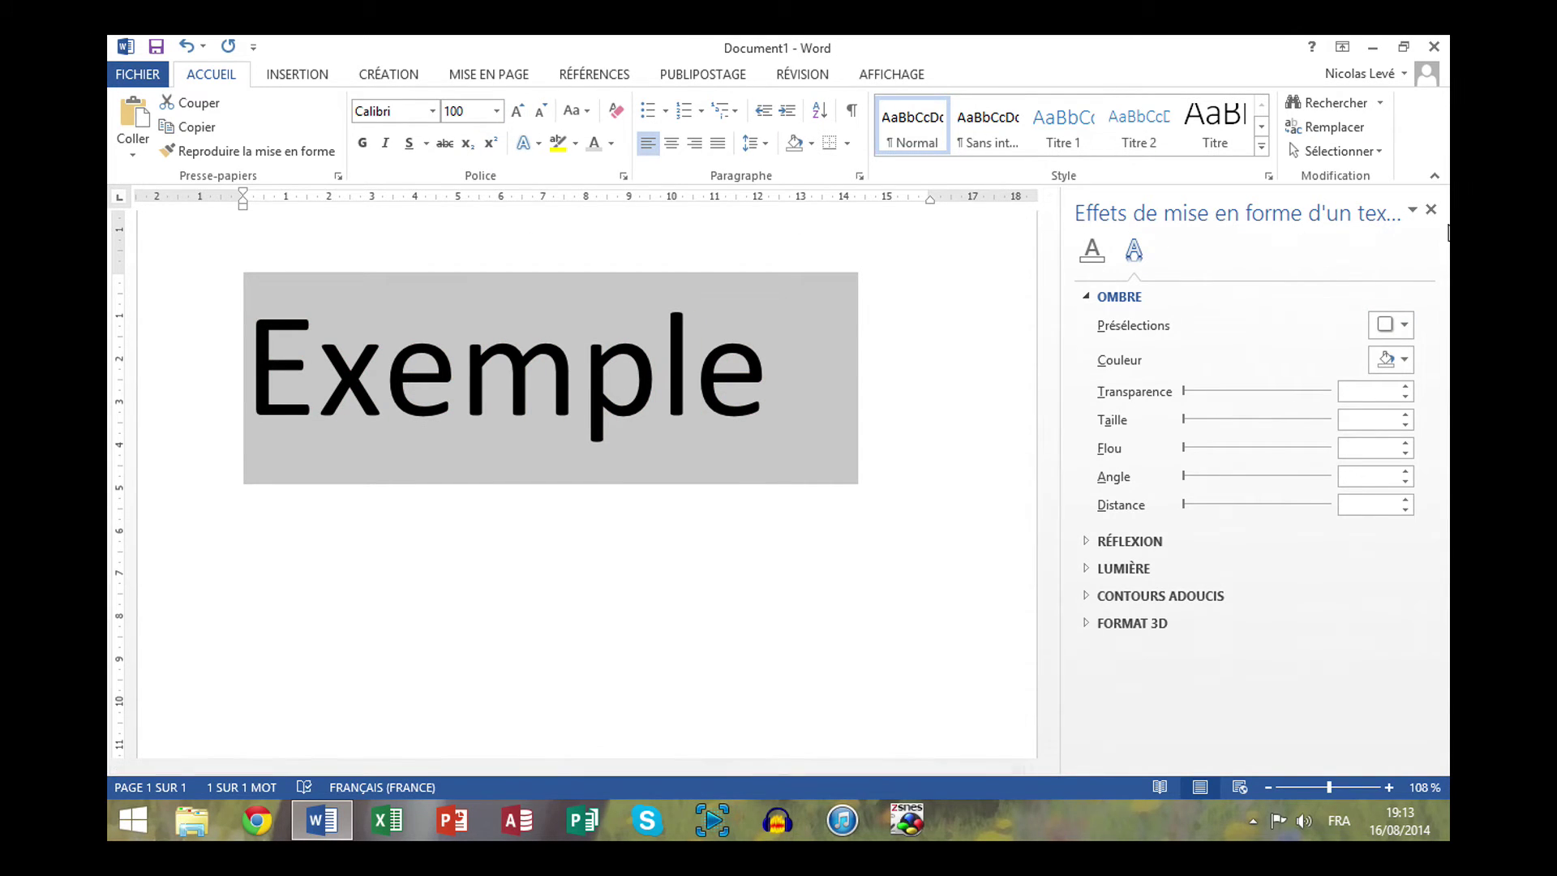
left_click(1433, 209)
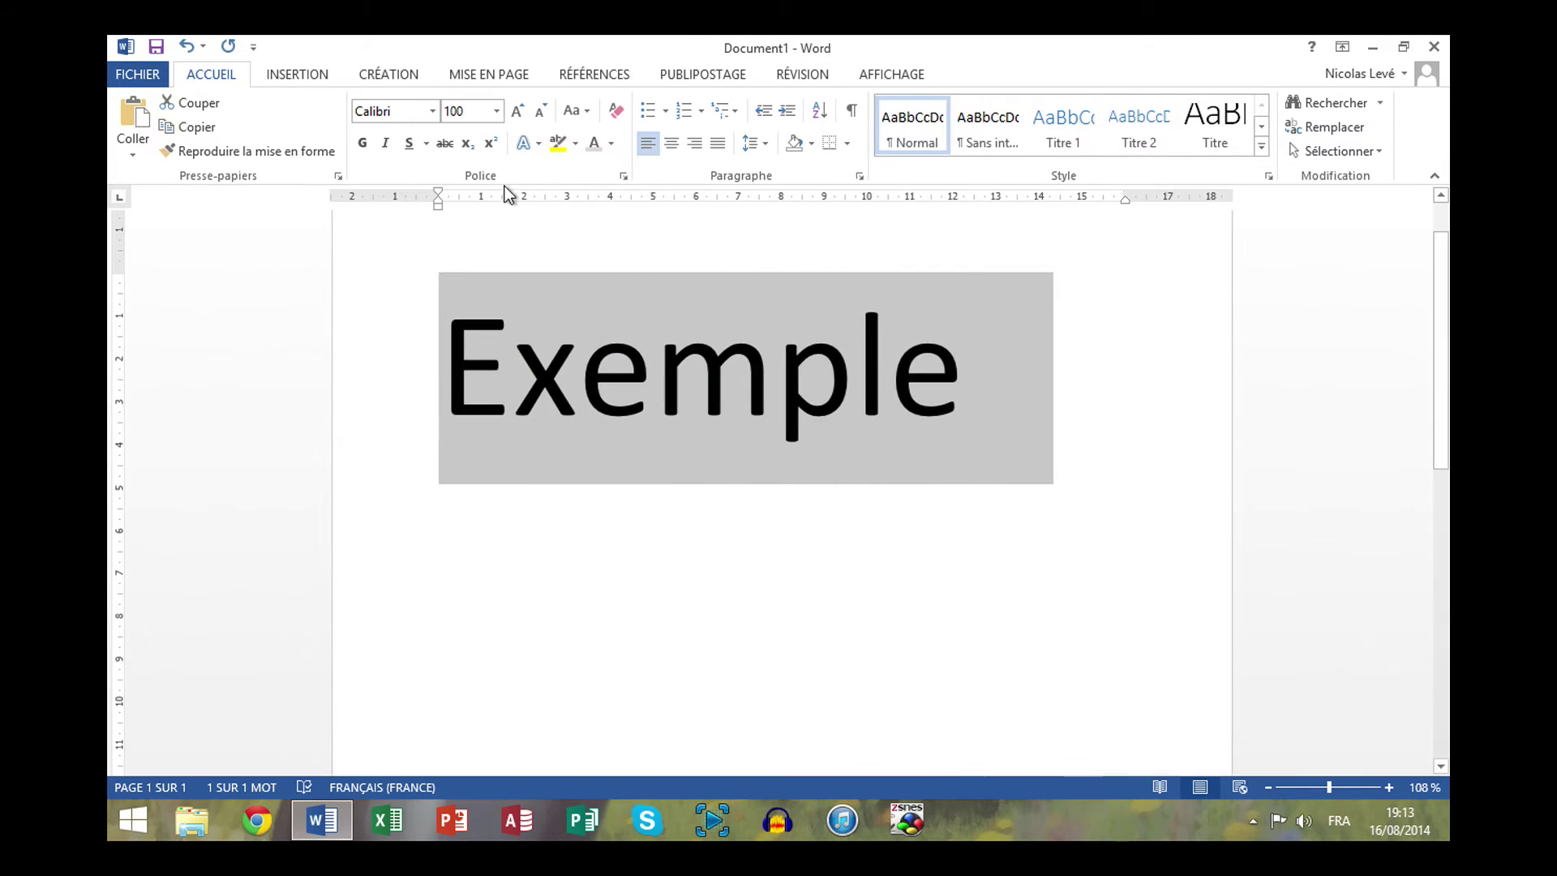
- Open the reflection options for "Exemple" and apply the central preset of the reflection variations
left_click(528, 143)
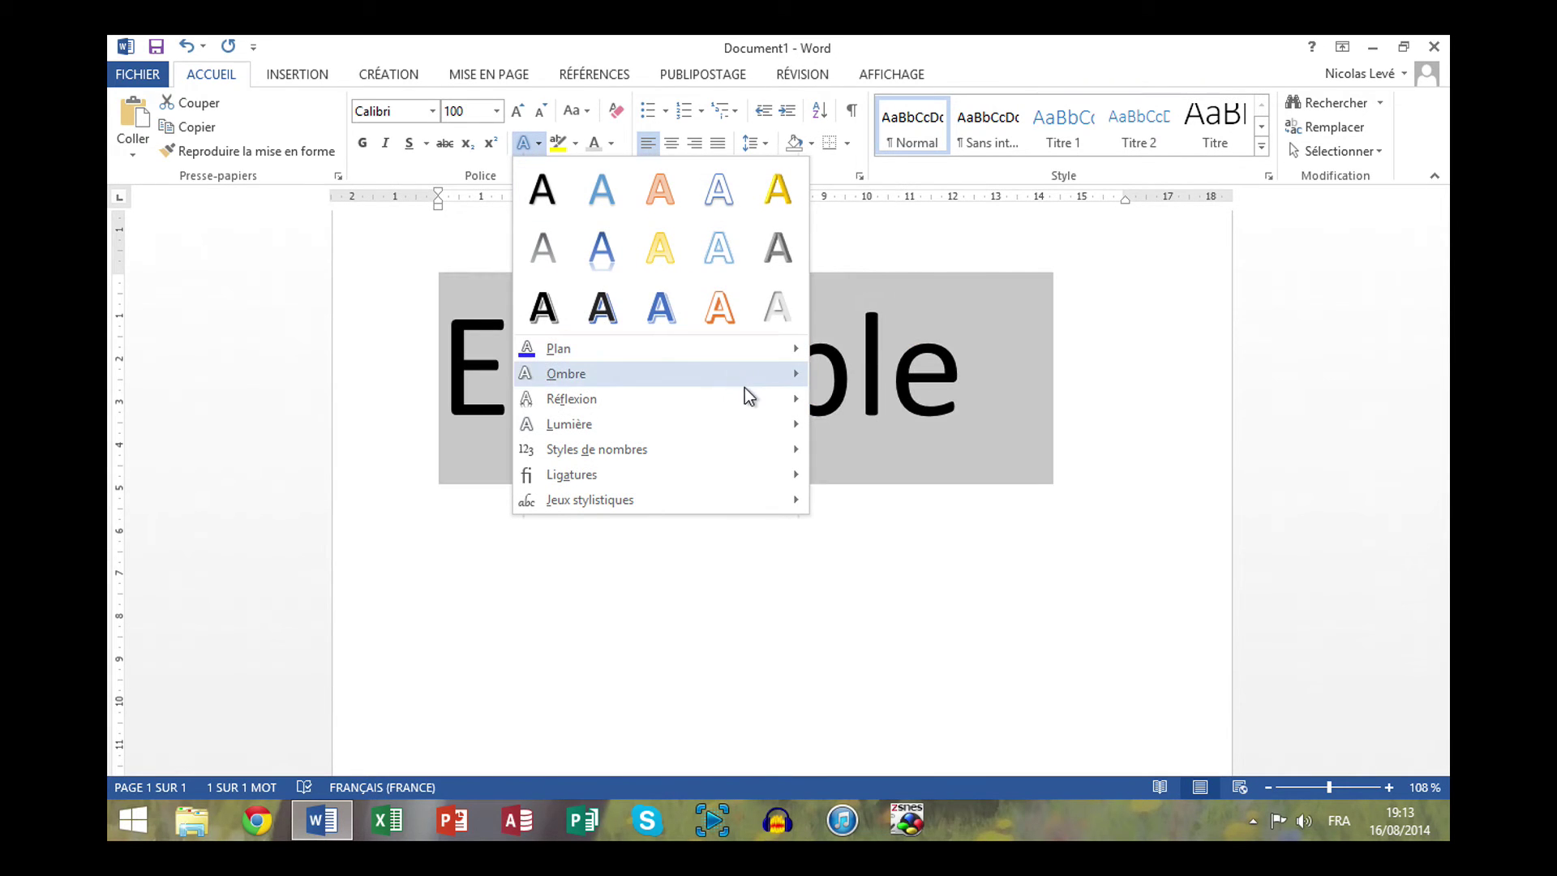
mouse_move(769, 403)
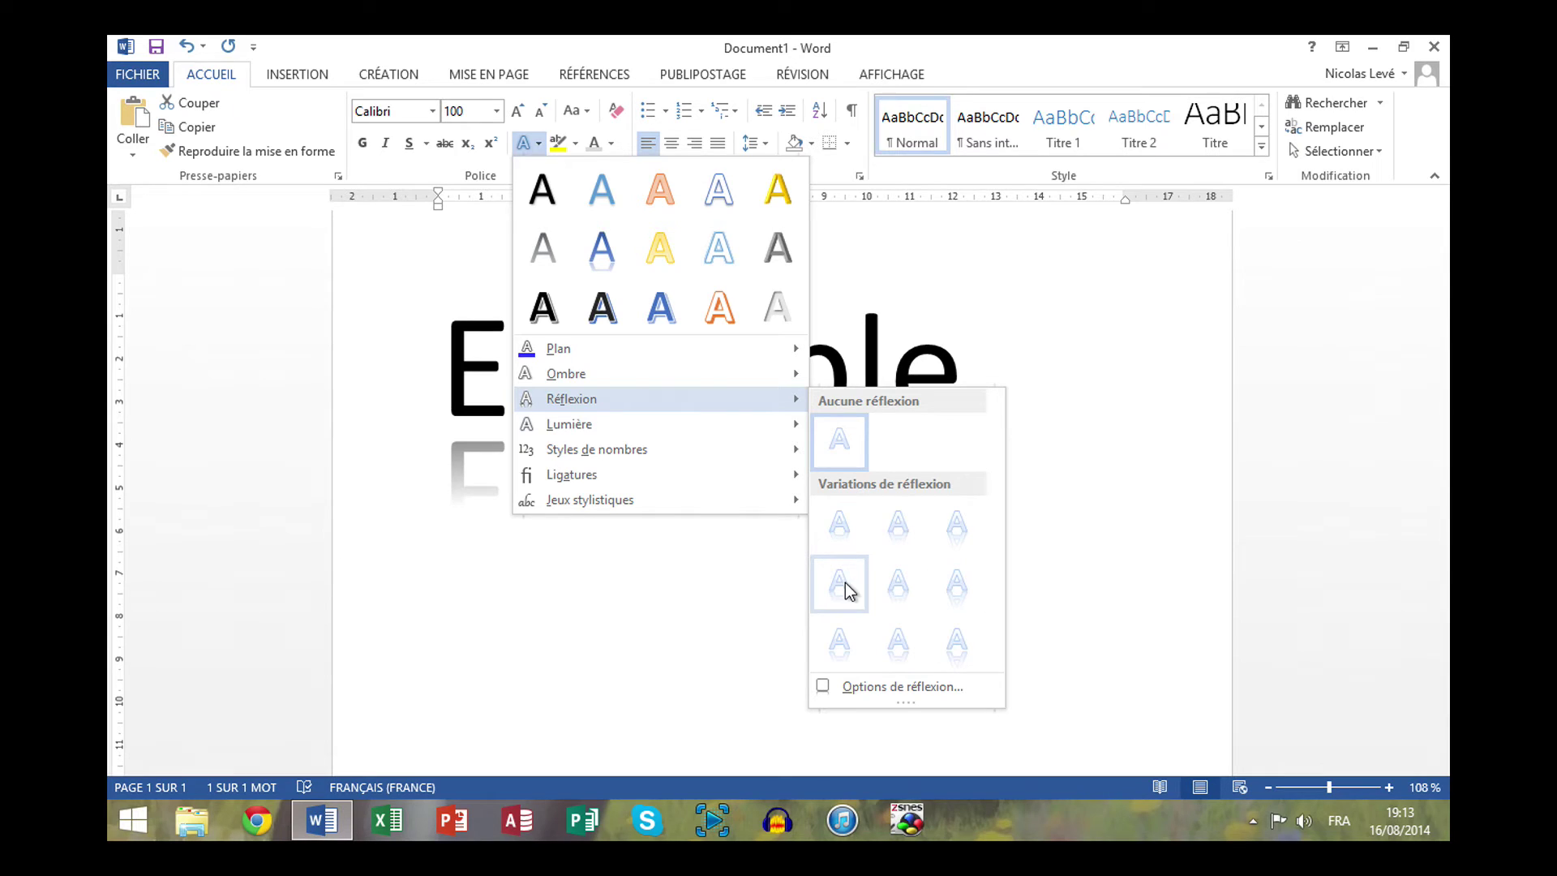
left_click(890, 690)
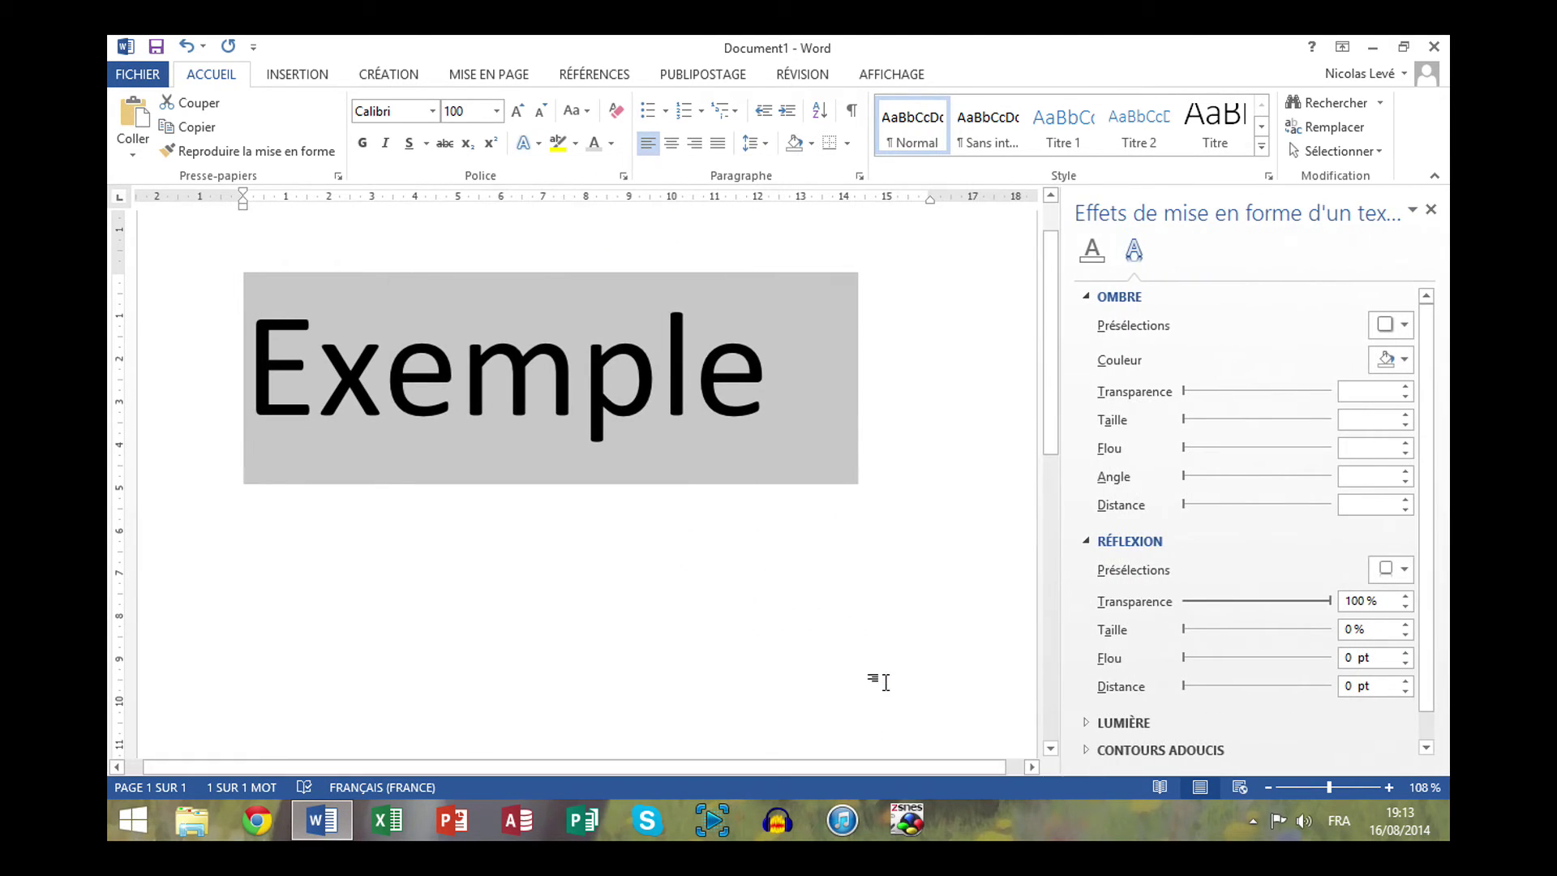
left_click(1085, 296)
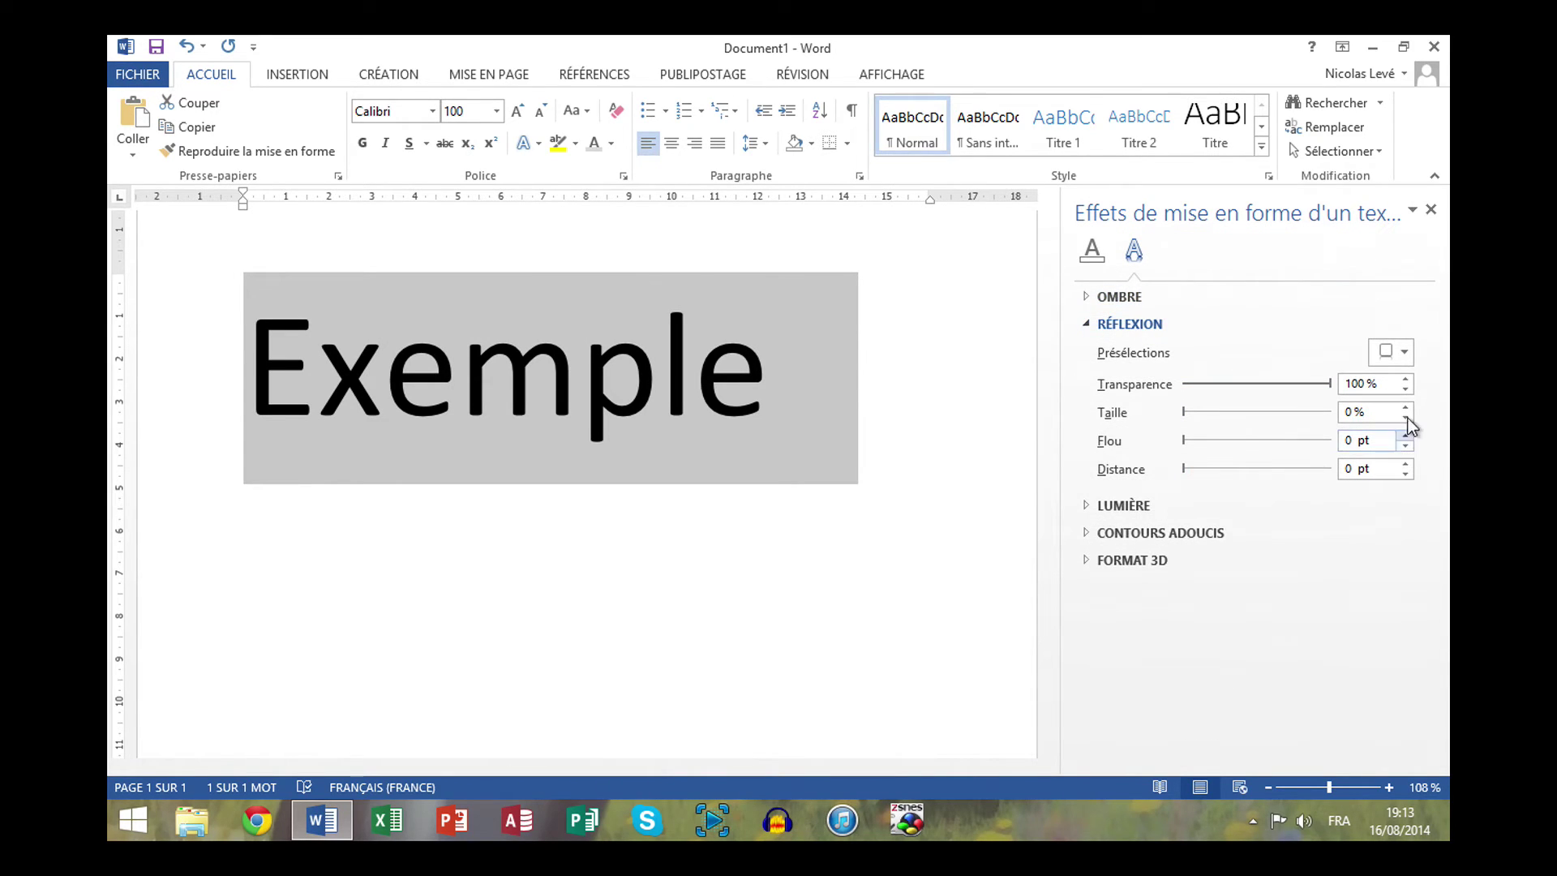
left_click(1406, 354)
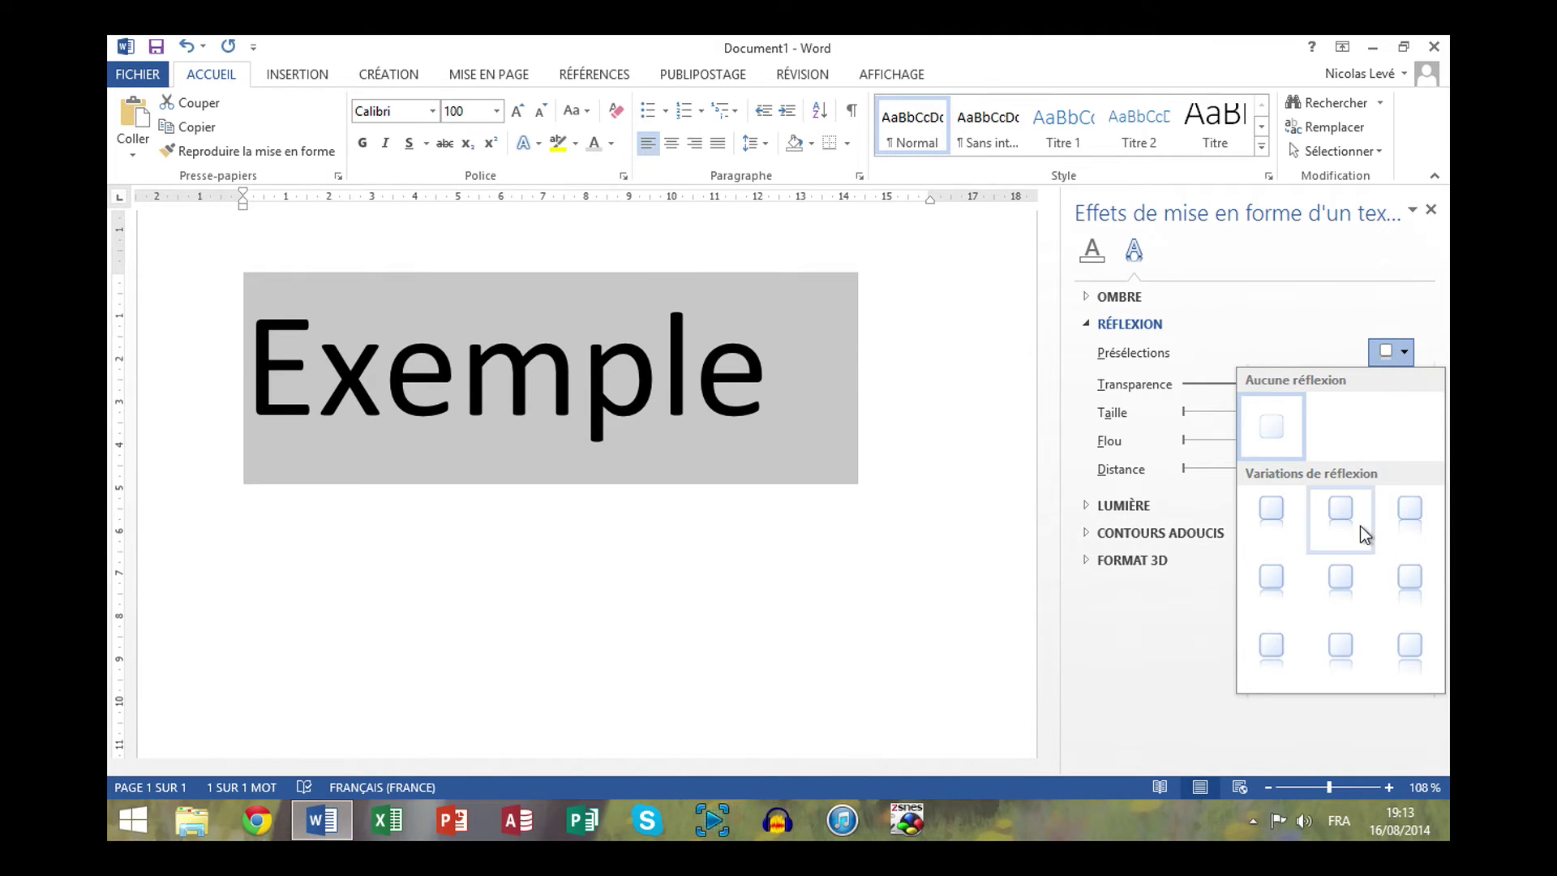
left_click(1343, 578)
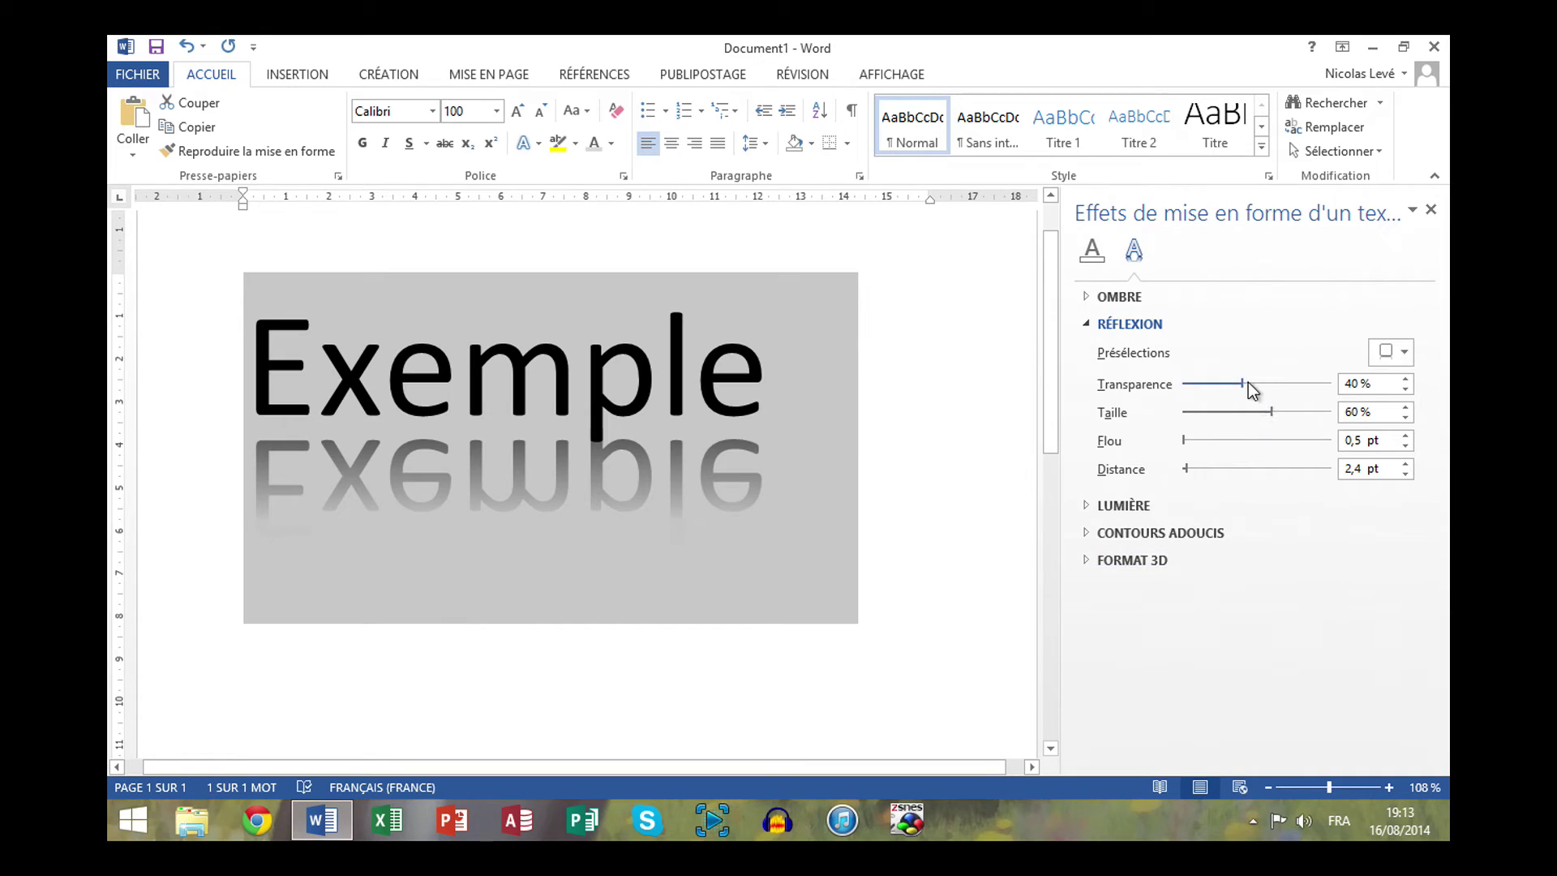
- Adjust the text reflection to 65% transparency, 62% size, 0 pt blur and 6 pt distance
left_click_drag(1238, 383, 1278, 383)
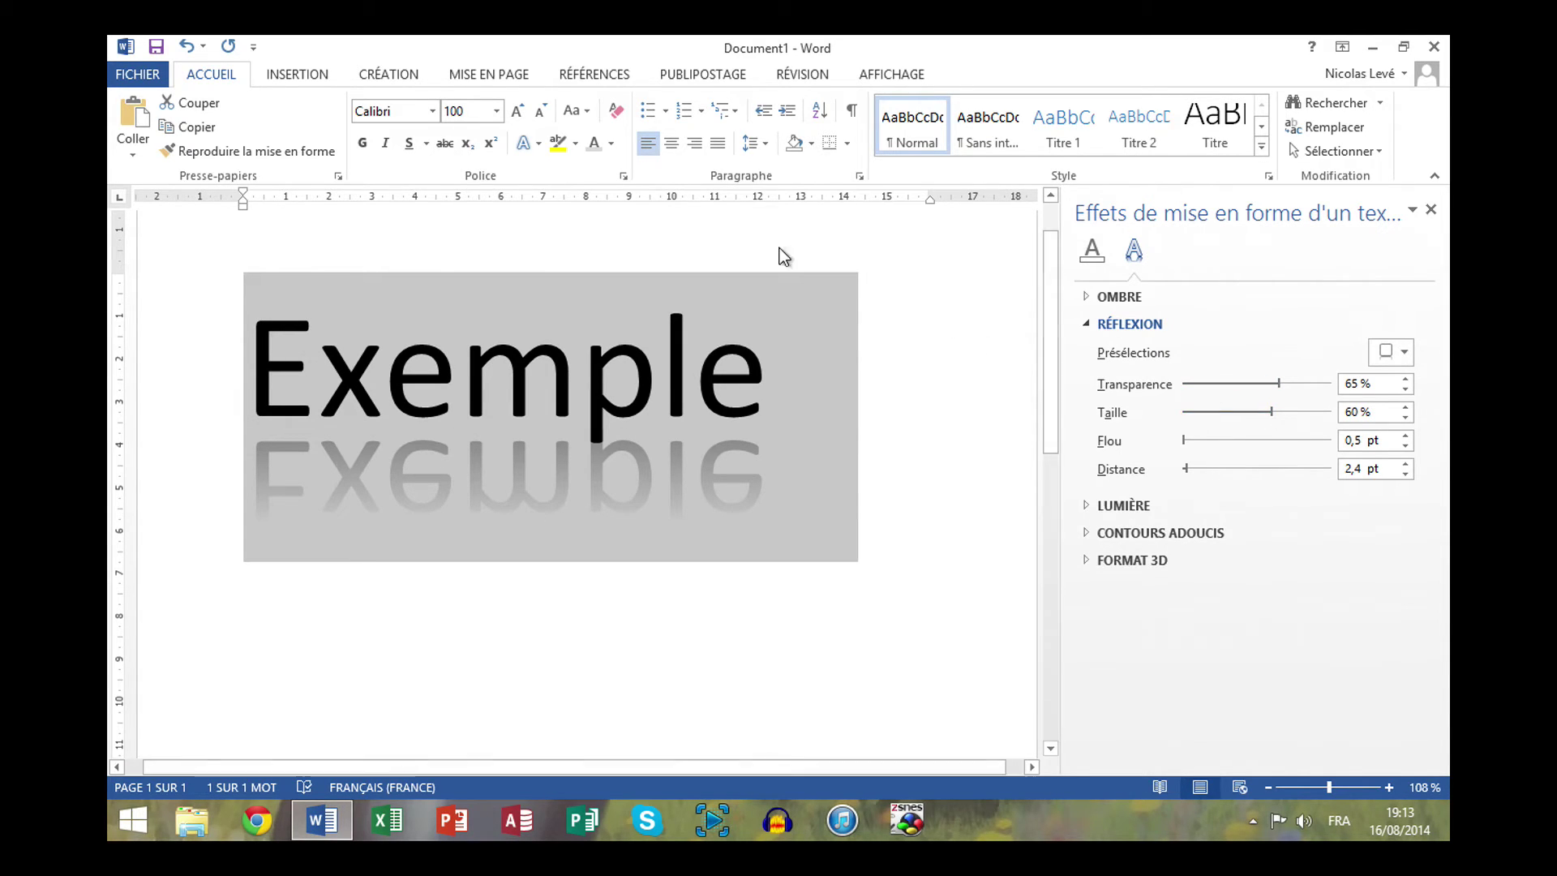
left_click(608, 143)
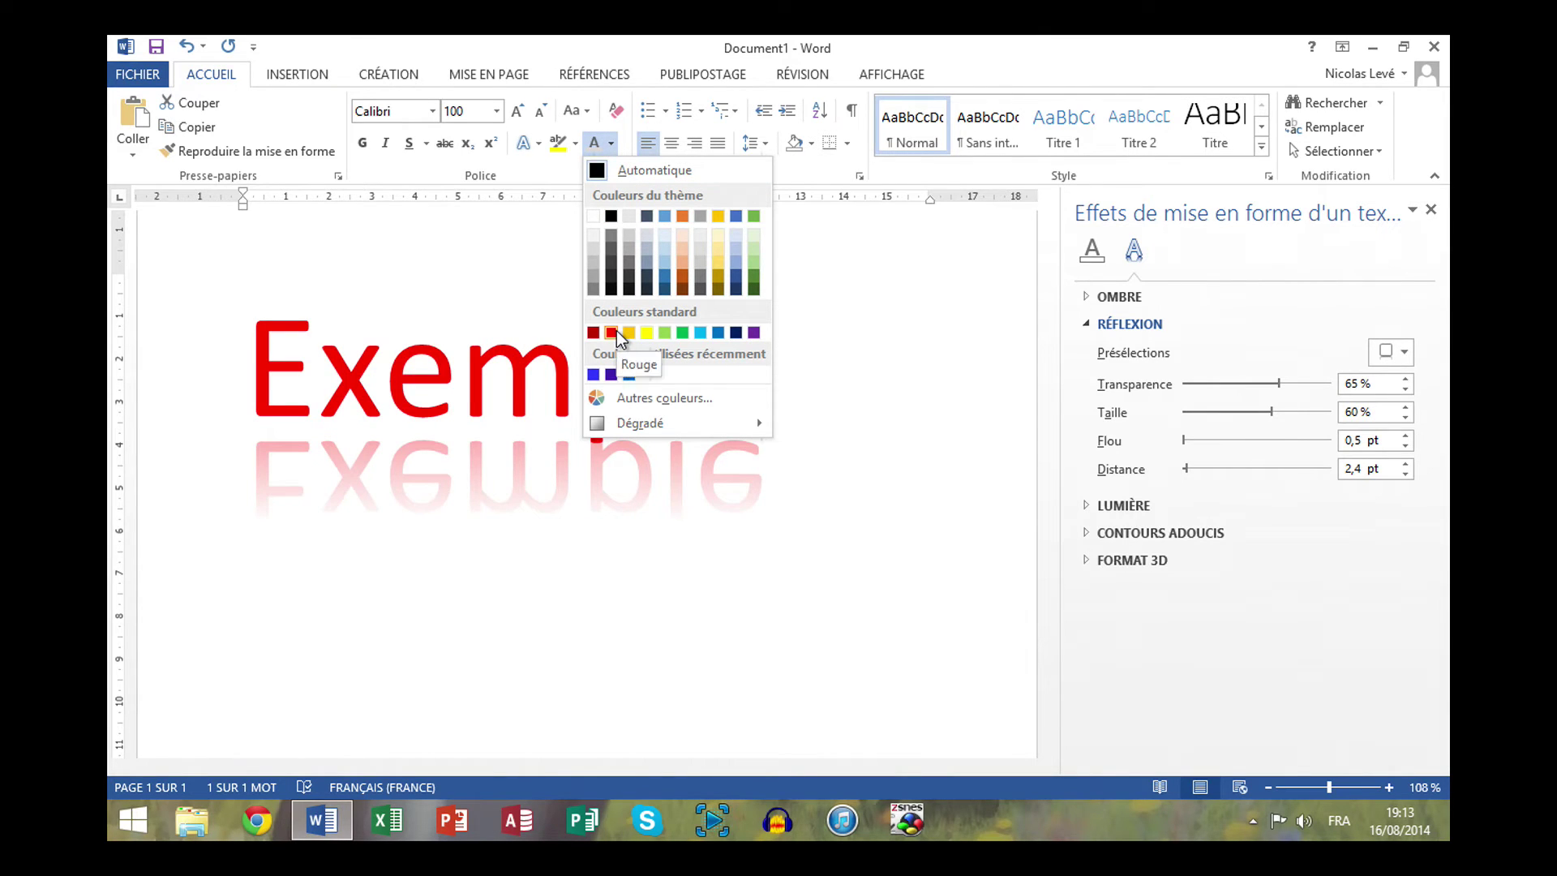
mouse_move(1274, 413)
left_mouse_down()
mouse_move(1323, 420)
mouse_move(1211, 438)
mouse_move(1373, 413)
mouse_move(1275, 423)
left_mouse_up()
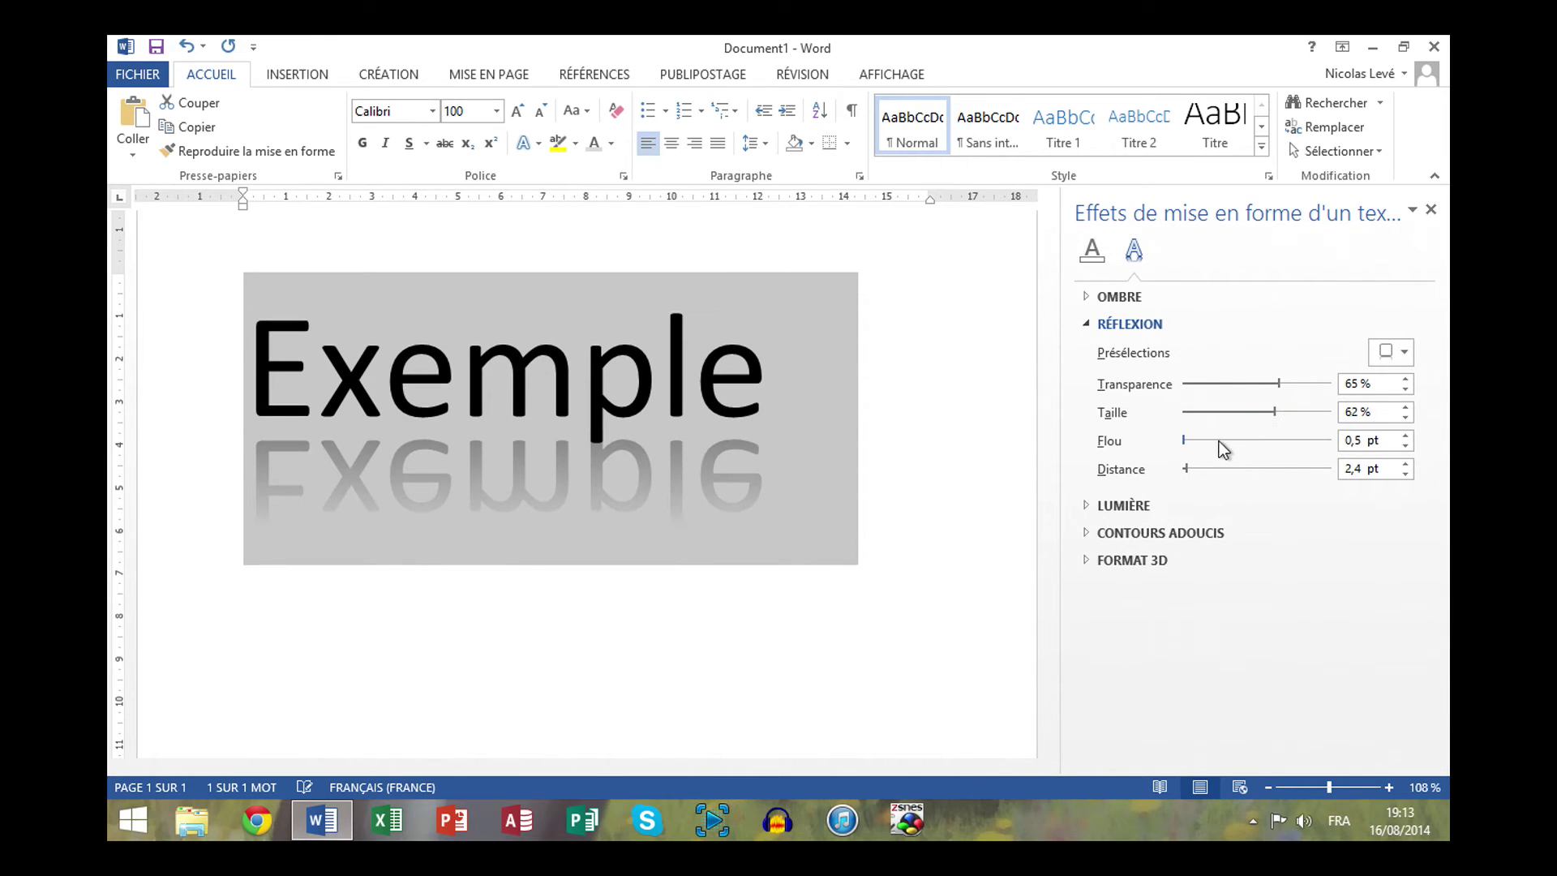
left_click_drag(1184, 439, 1192, 472)
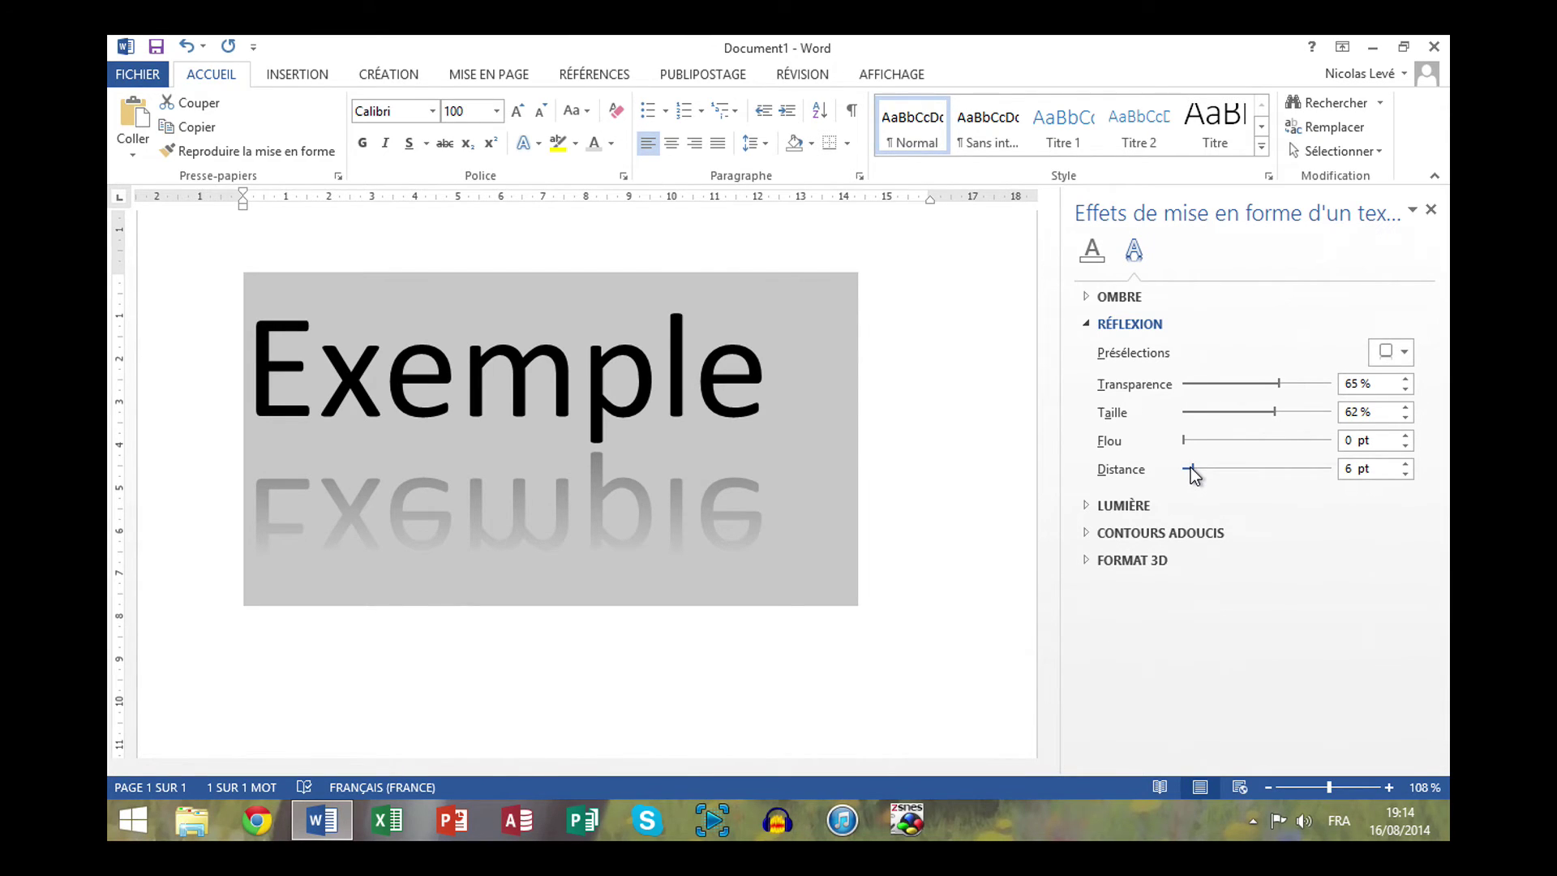
- Remove the reflection from "Exemple" with the no-reflection preset and close the text effects settings
left_click(1084, 327)
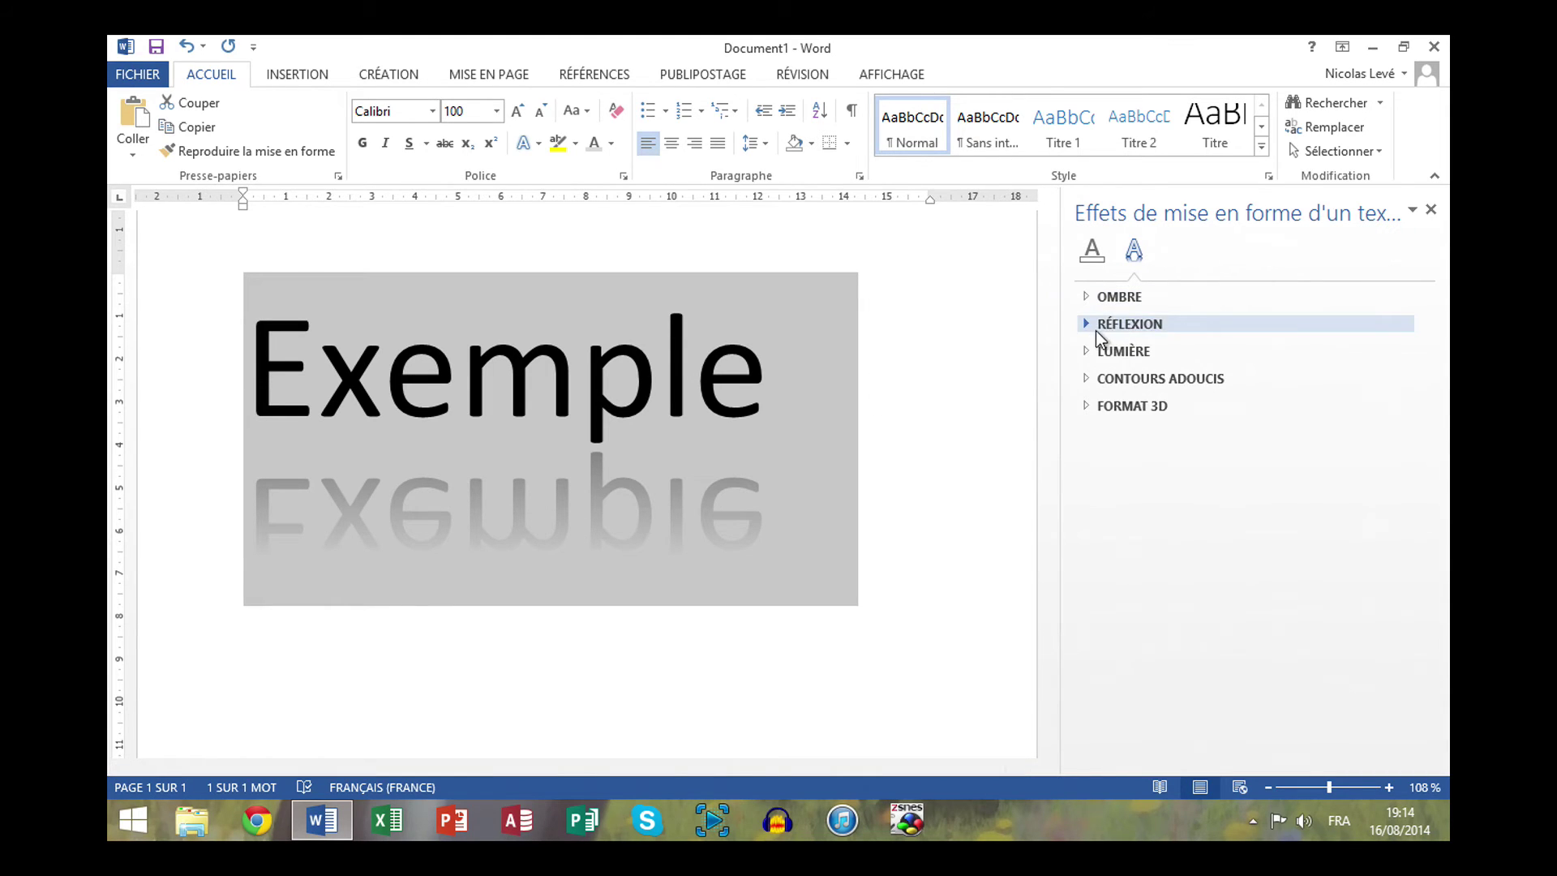
left_click(1088, 326)
left_click(1392, 351)
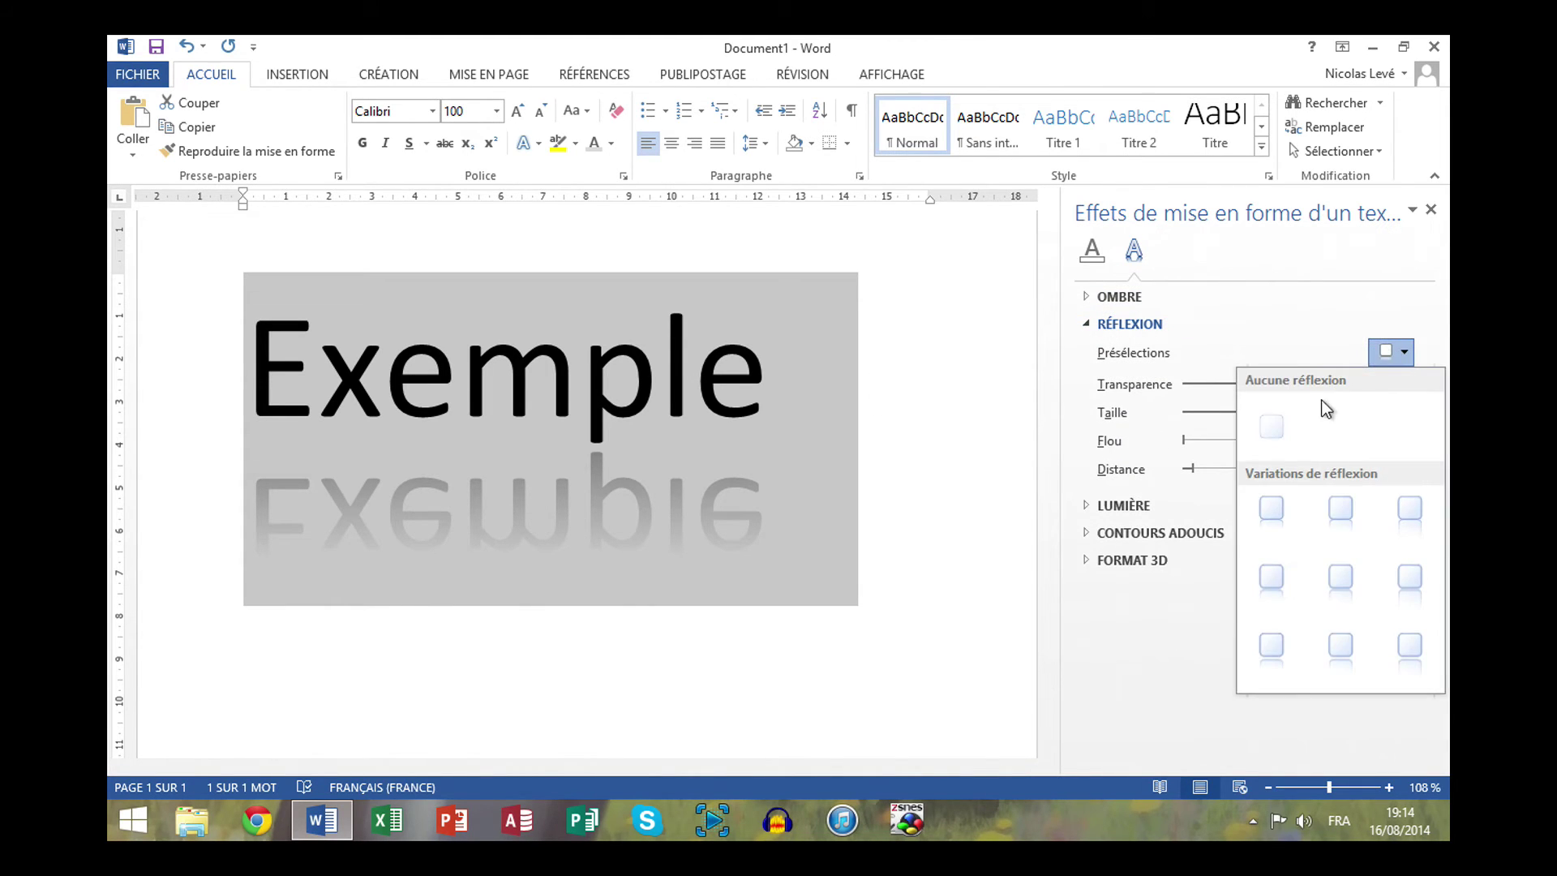
left_click(1282, 412)
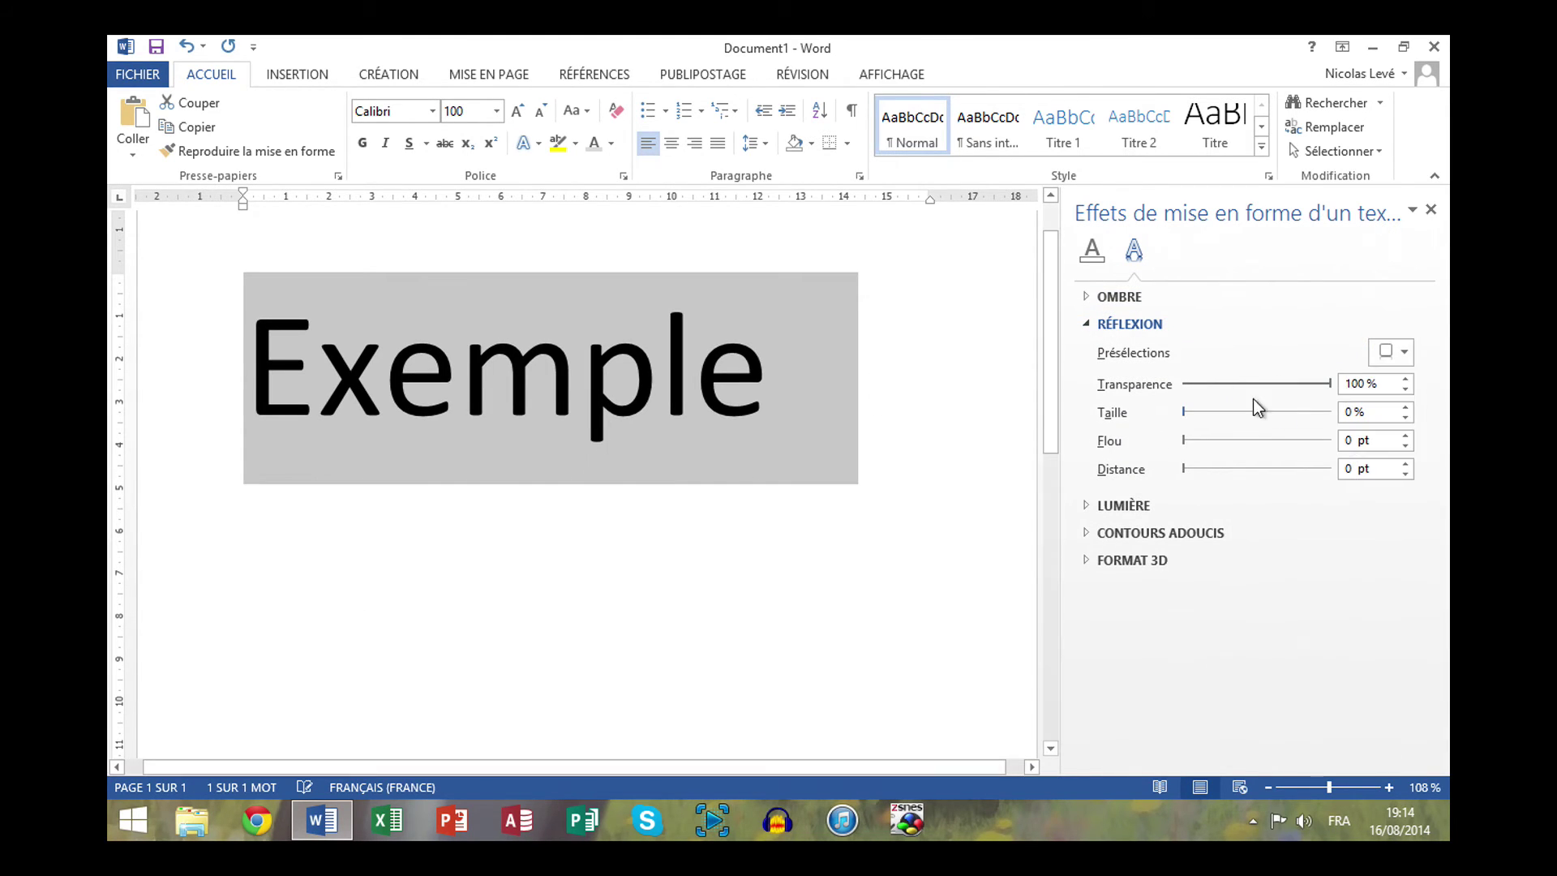
left_click(1430, 213)
- Open the glow options for "Exemple" and apply the grey 8 pt glow variation
left_click(525, 143)
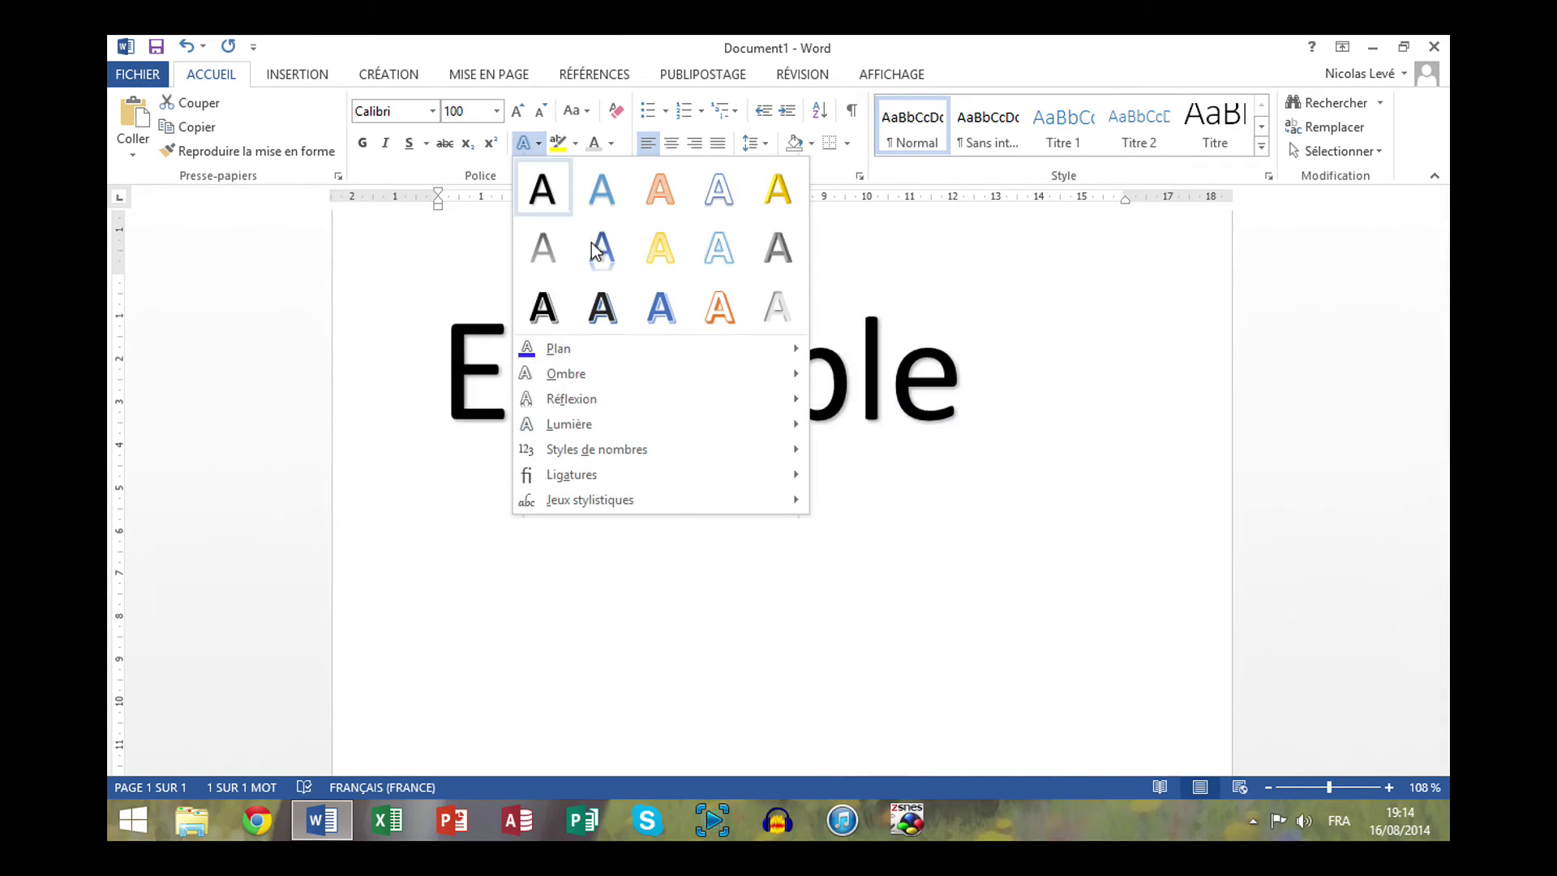
mouse_move(791, 424)
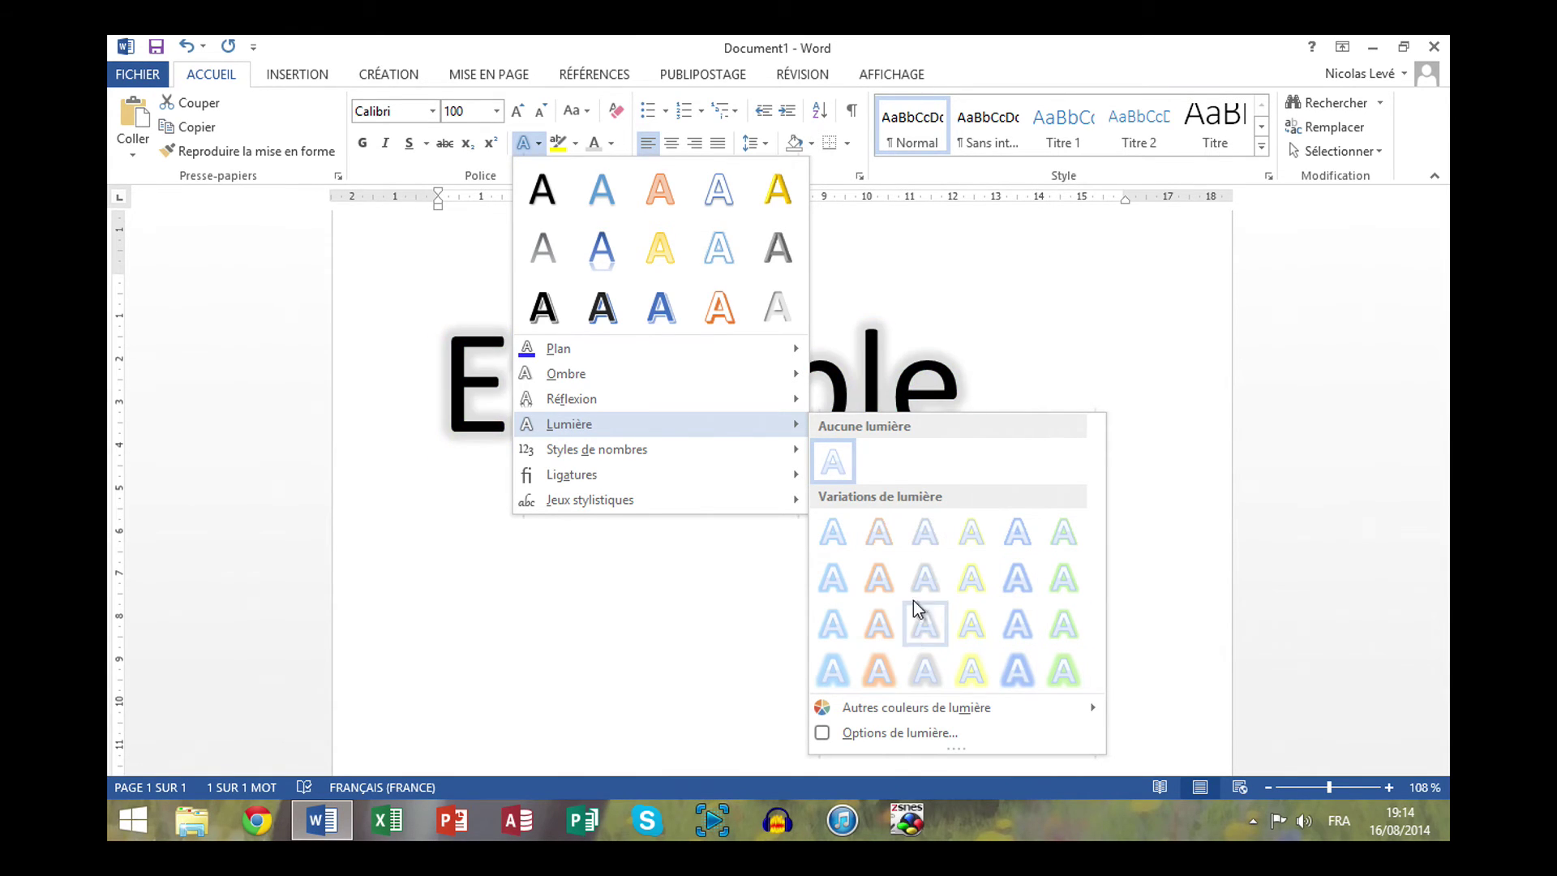
left_click(925, 732)
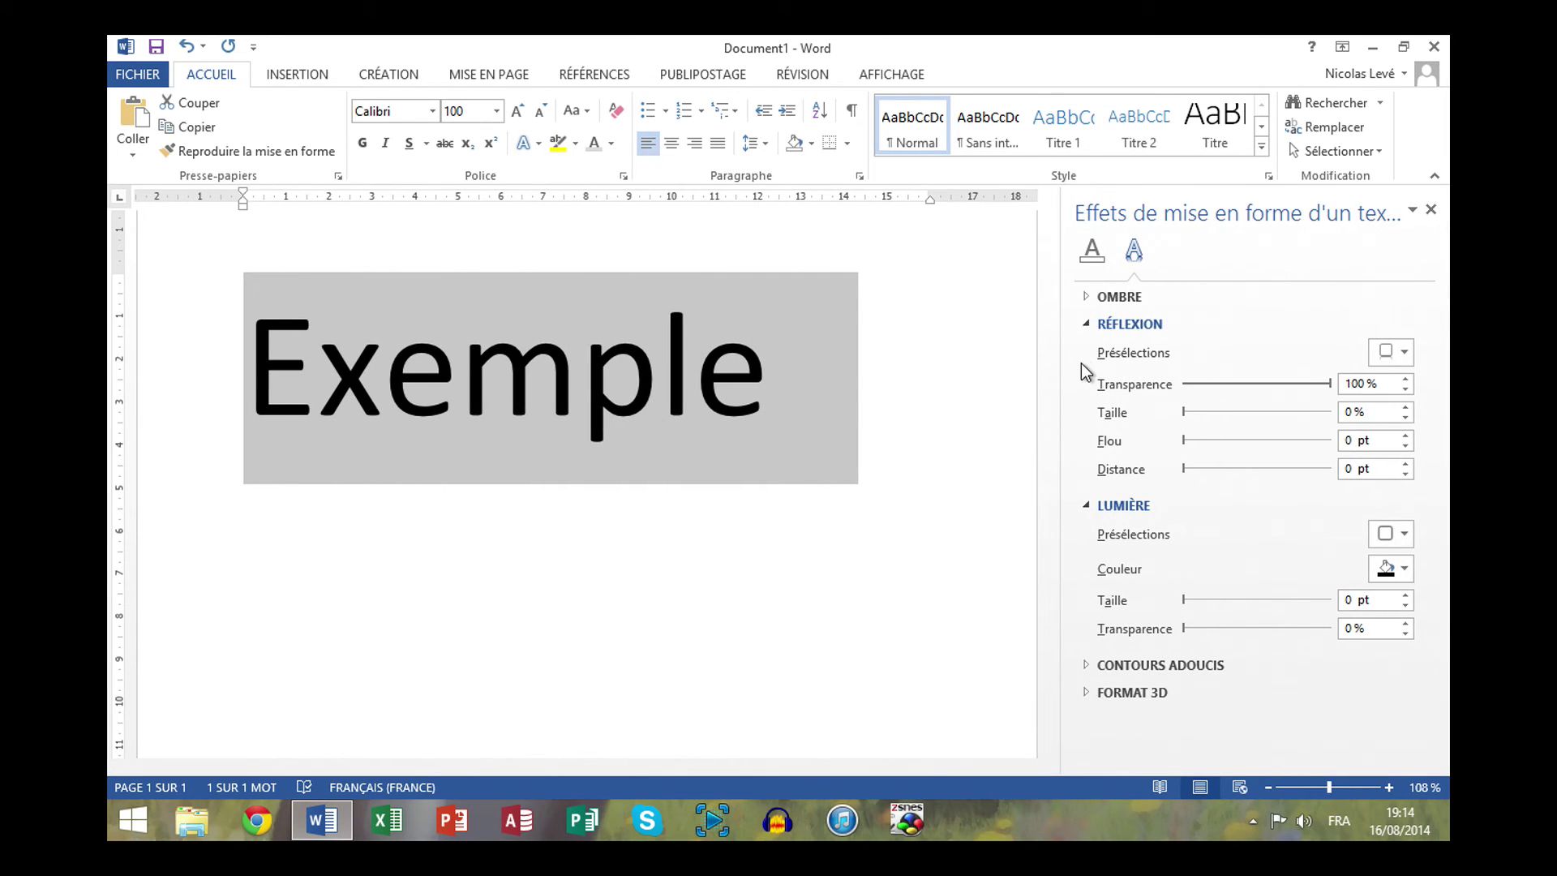
left_click(1092, 323)
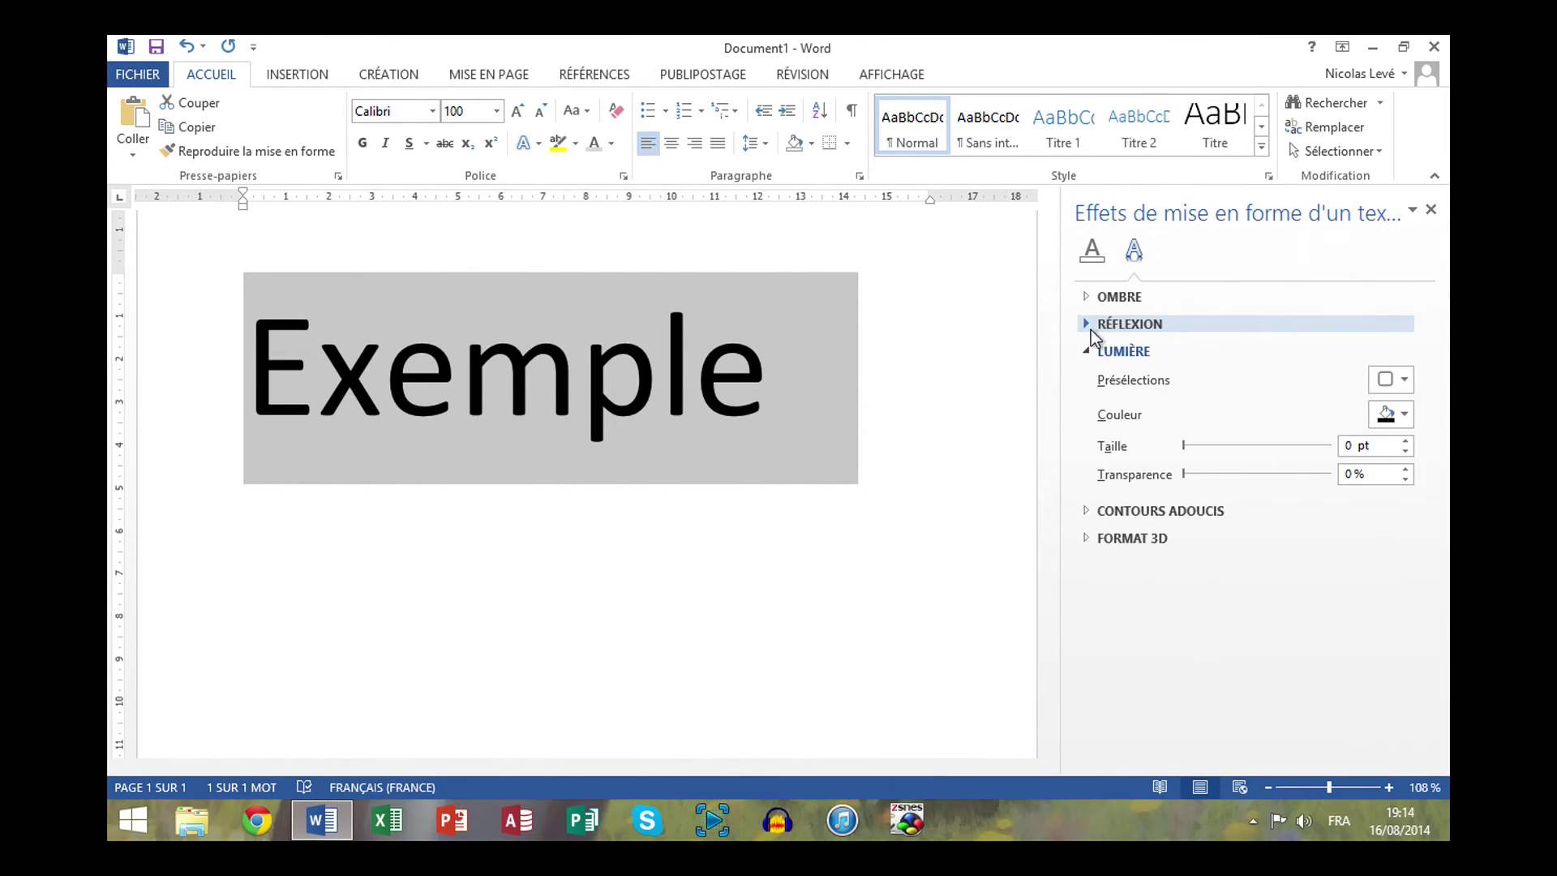
left_click(1388, 382)
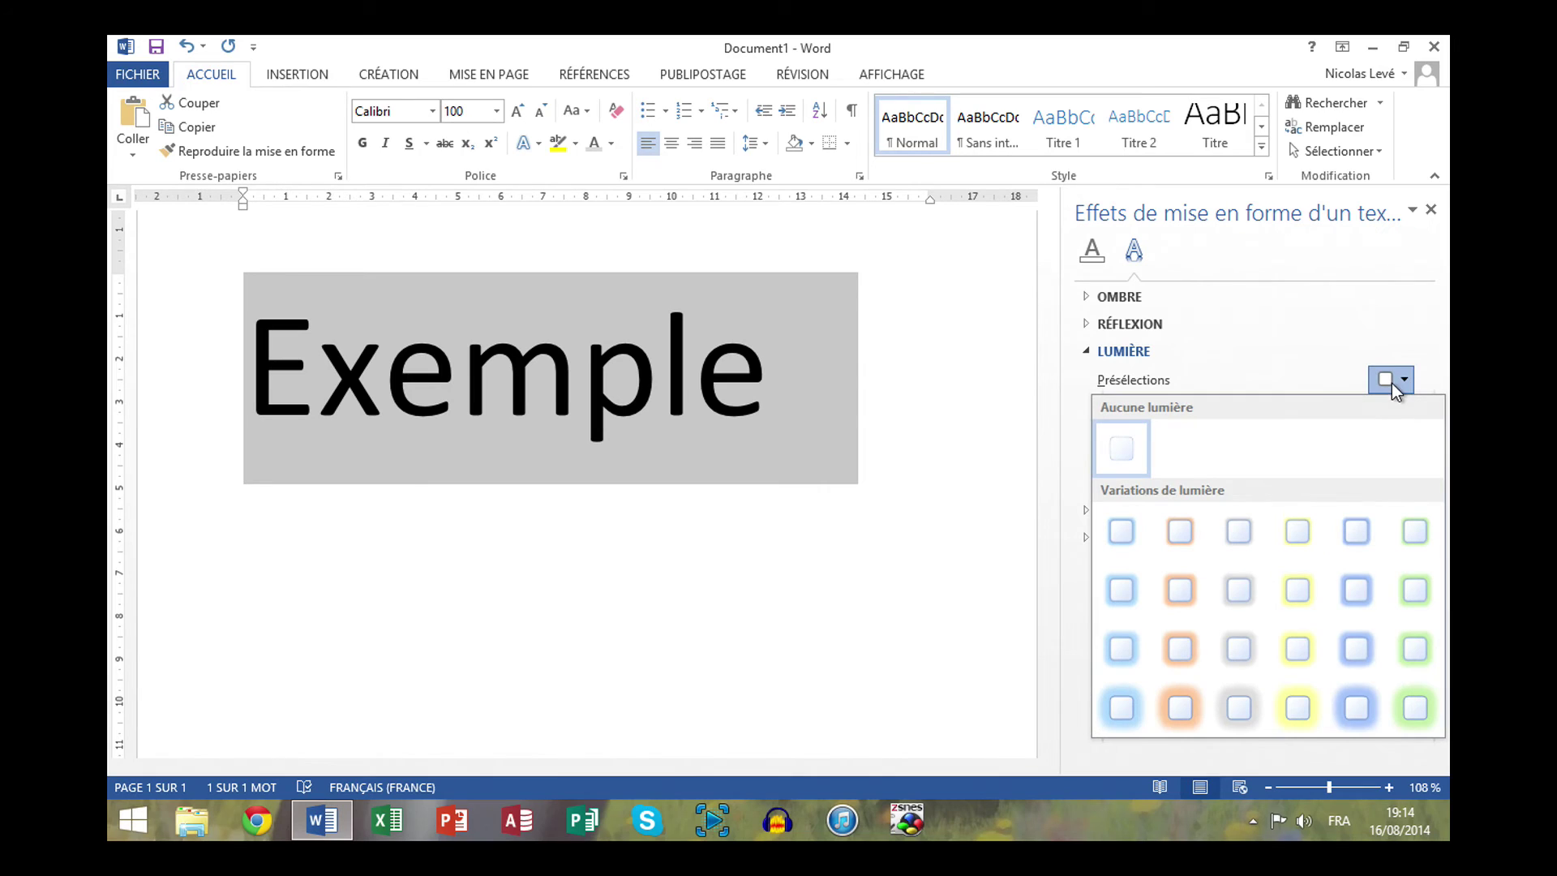
key("Escape")
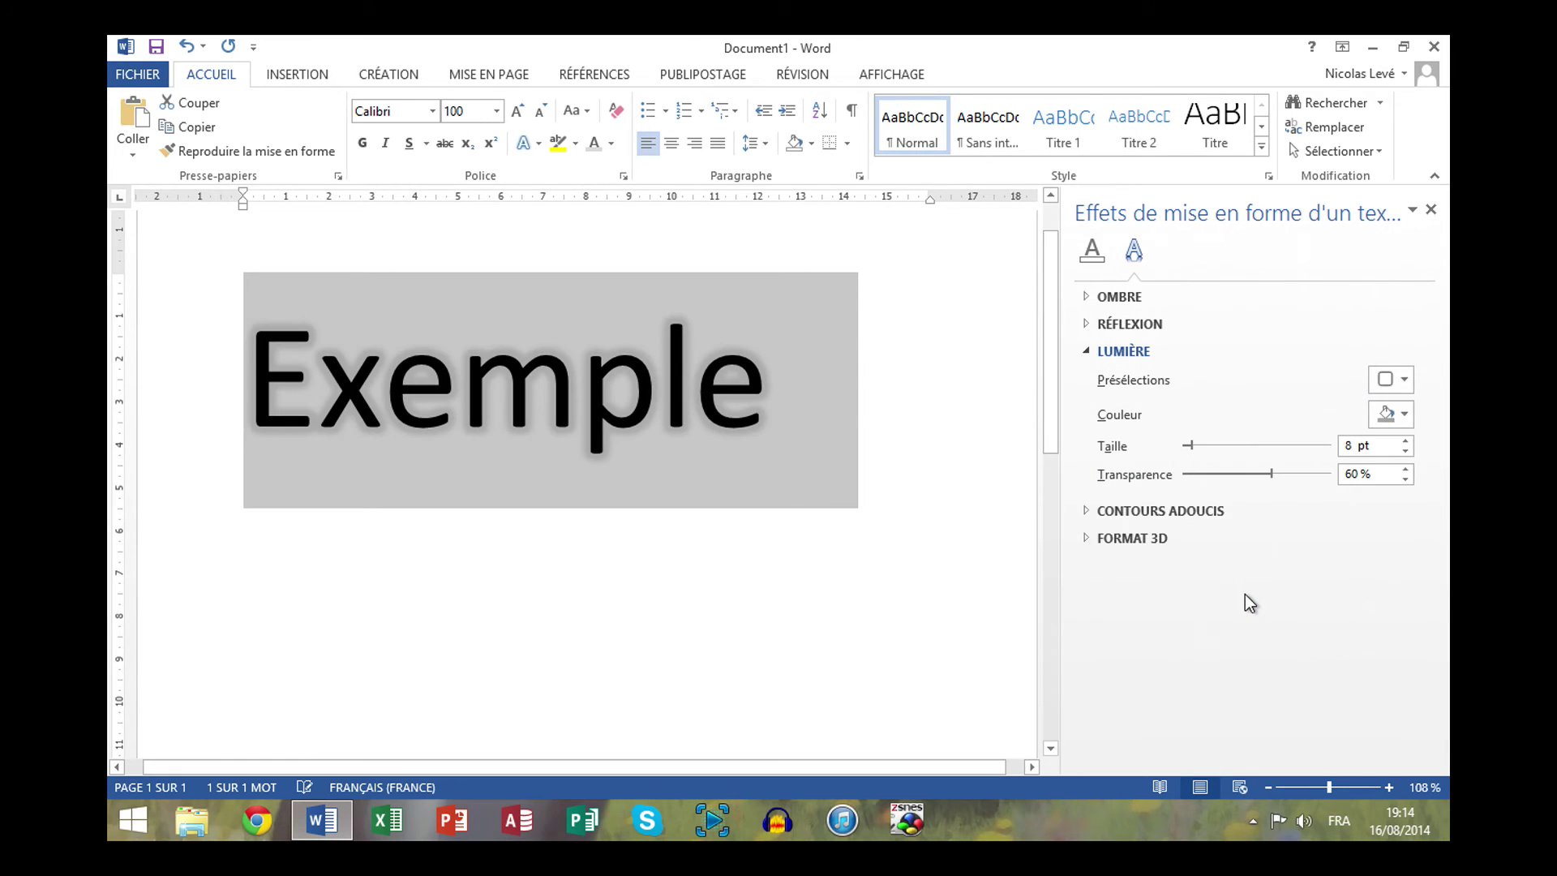
- Change the glow color of "Exemple" to the standard dark red
left_click(1403, 416)
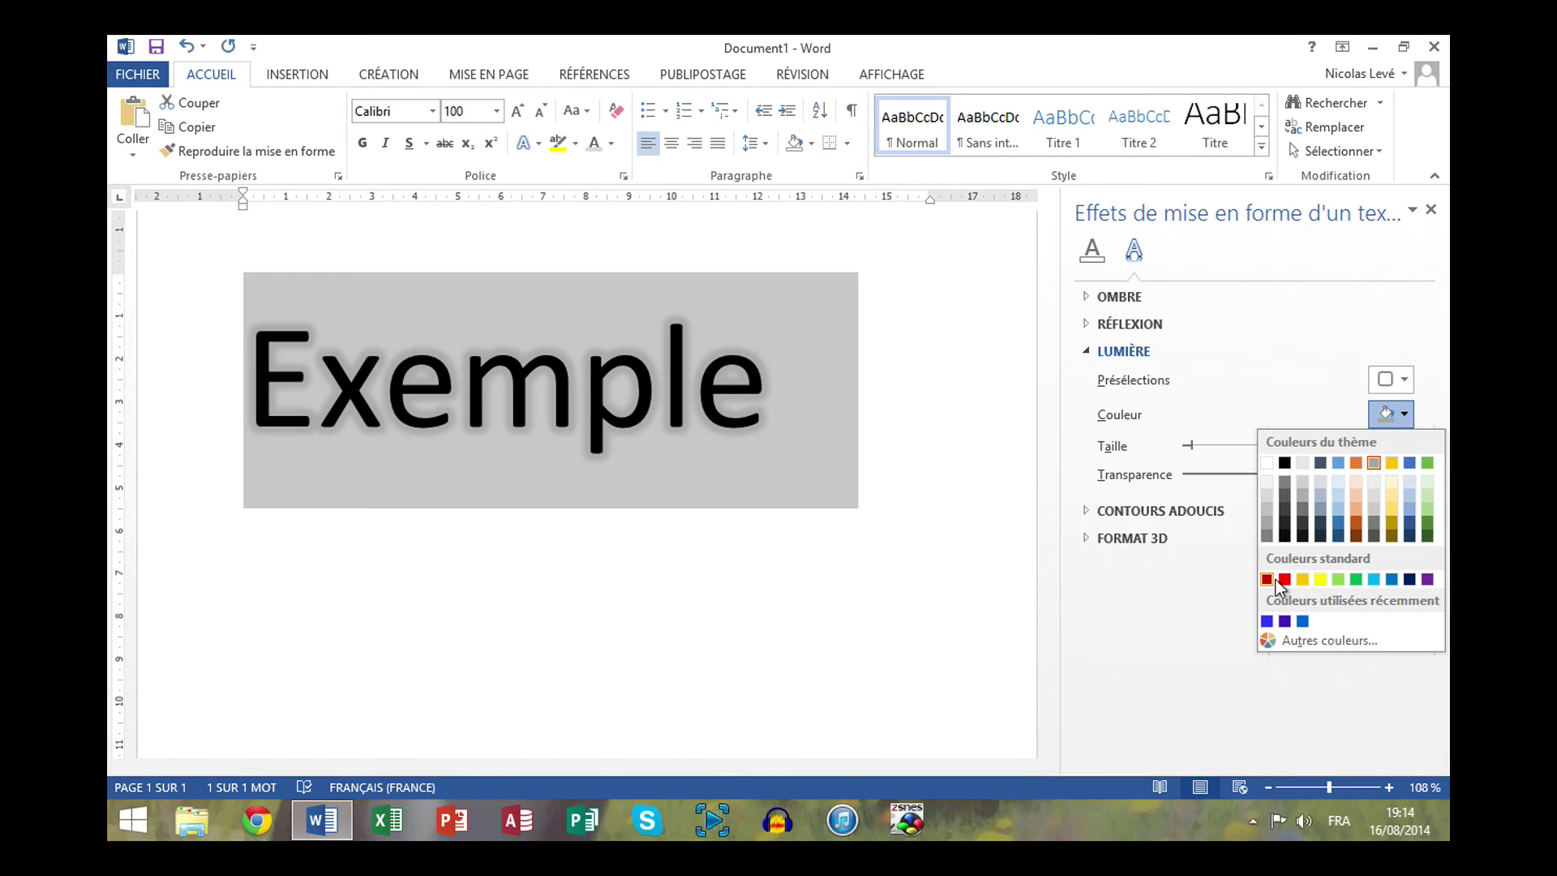
left_click(1267, 579)
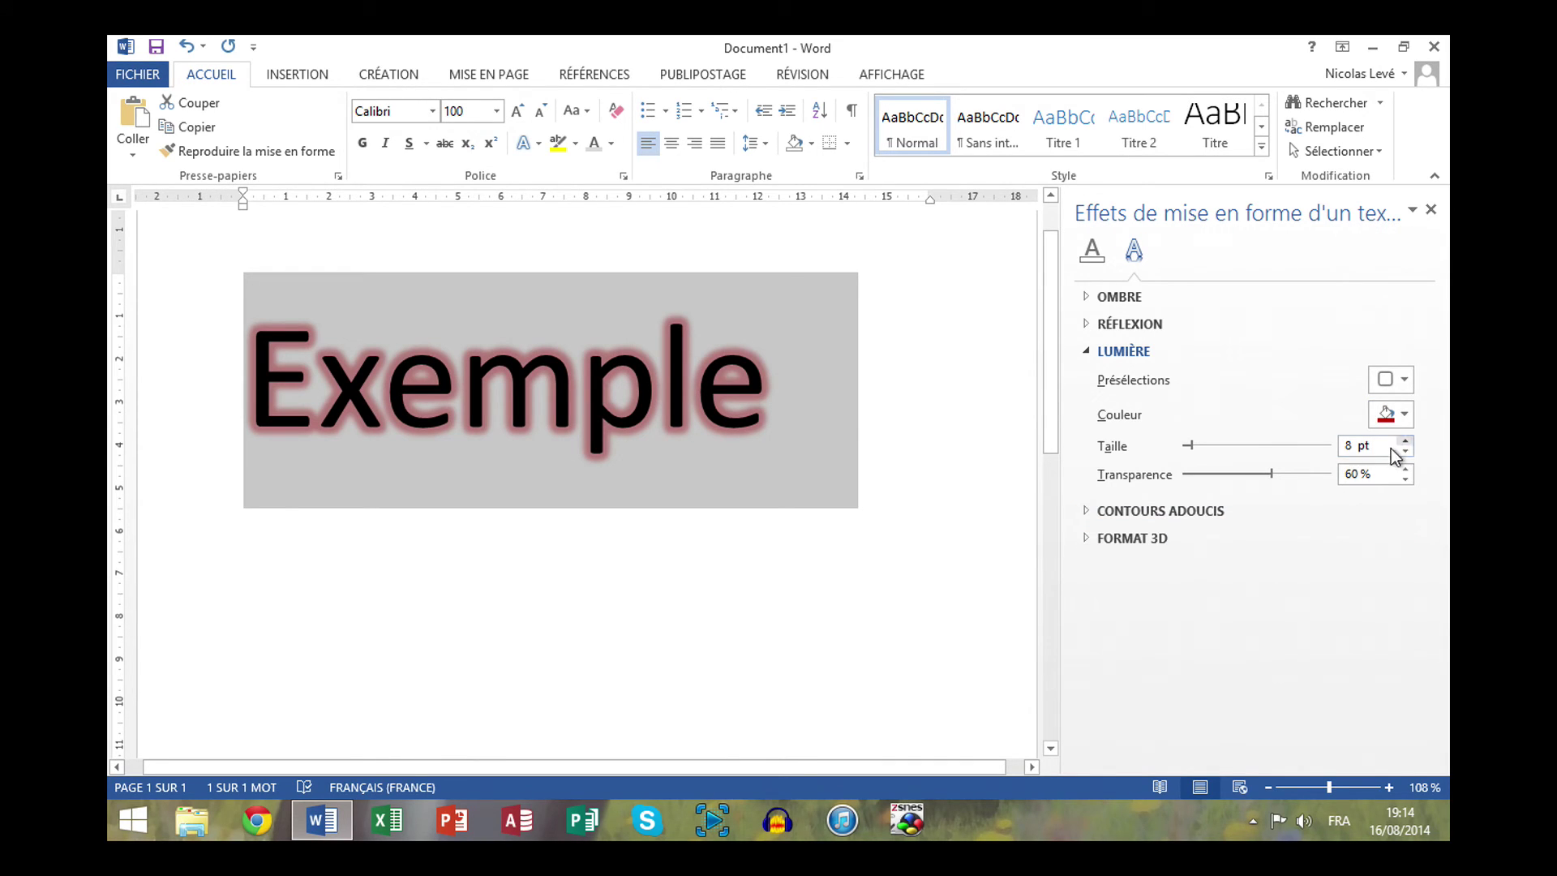
- Reduce the glow size of "Exemple" to 0 pt and raise it back to 8 pt
left_click_drag(1191, 446, 1173, 455)
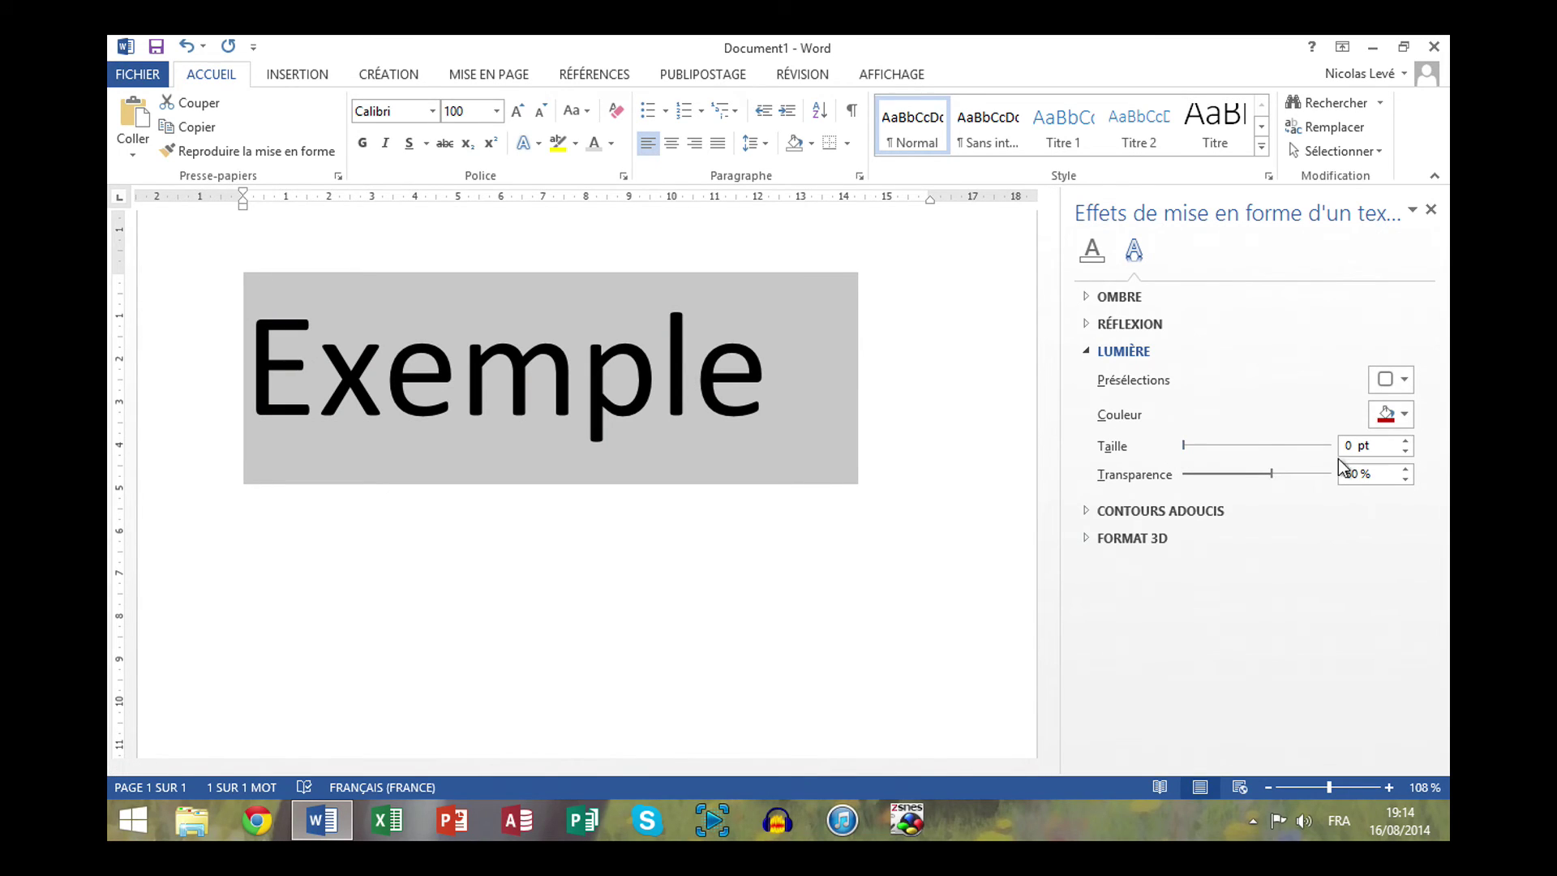
left_click(1404, 442)
left_click(1404, 442)
left_click(1404, 442)
left_click(1404, 443)
left_click(1404, 442)
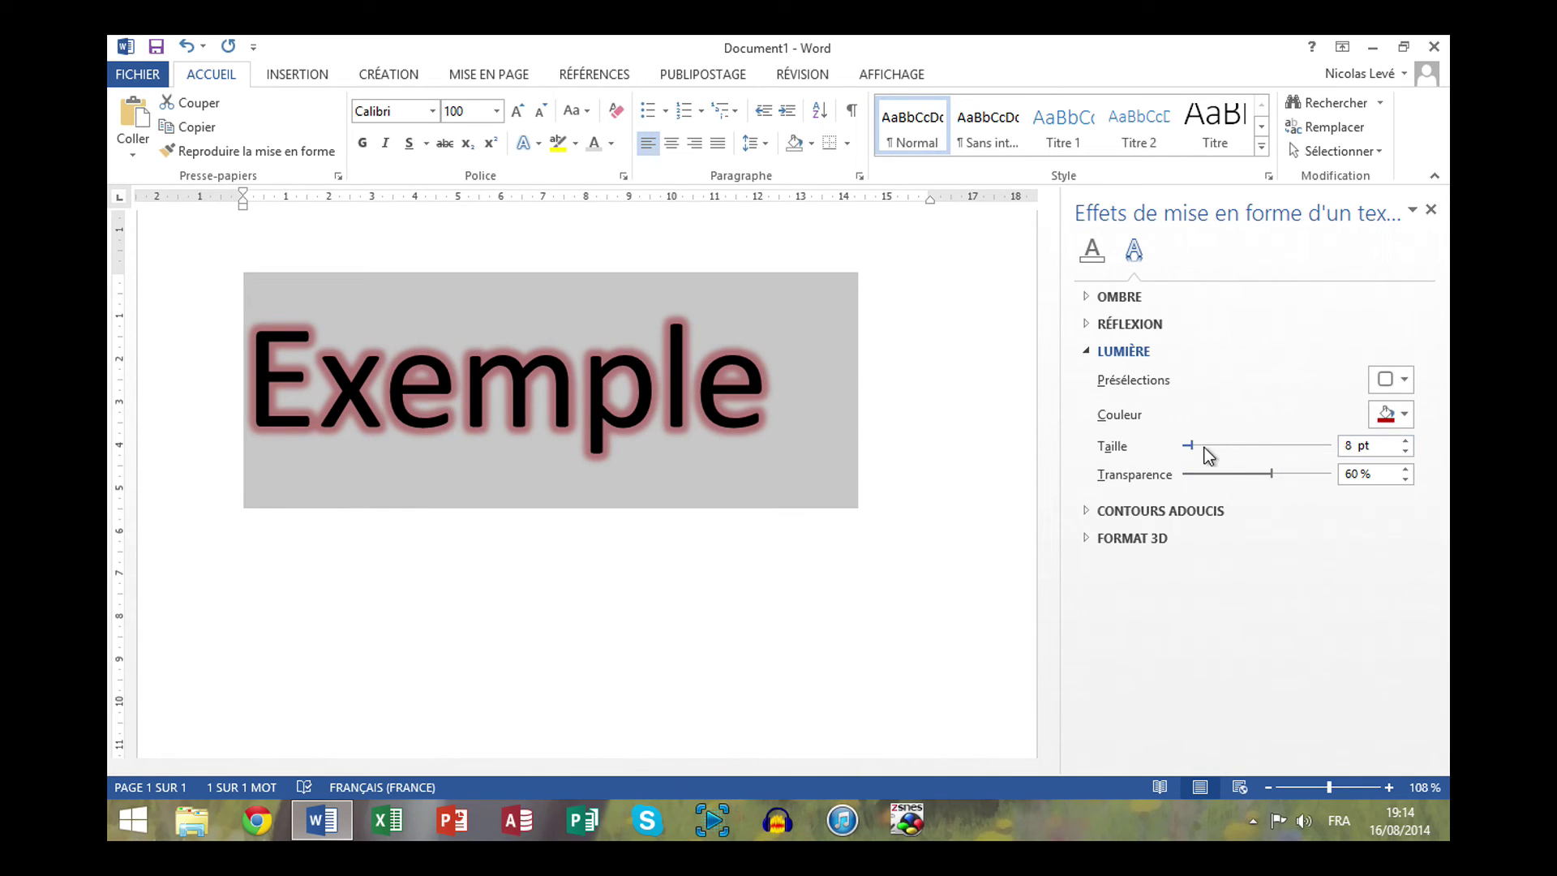
- Enlarge the glow to 79 pt, try it at 0% transparency and settle on 53% transparency
left_click_drag(1196, 445, 1272, 479)
left_click_drag(1263, 477, 1178, 480)
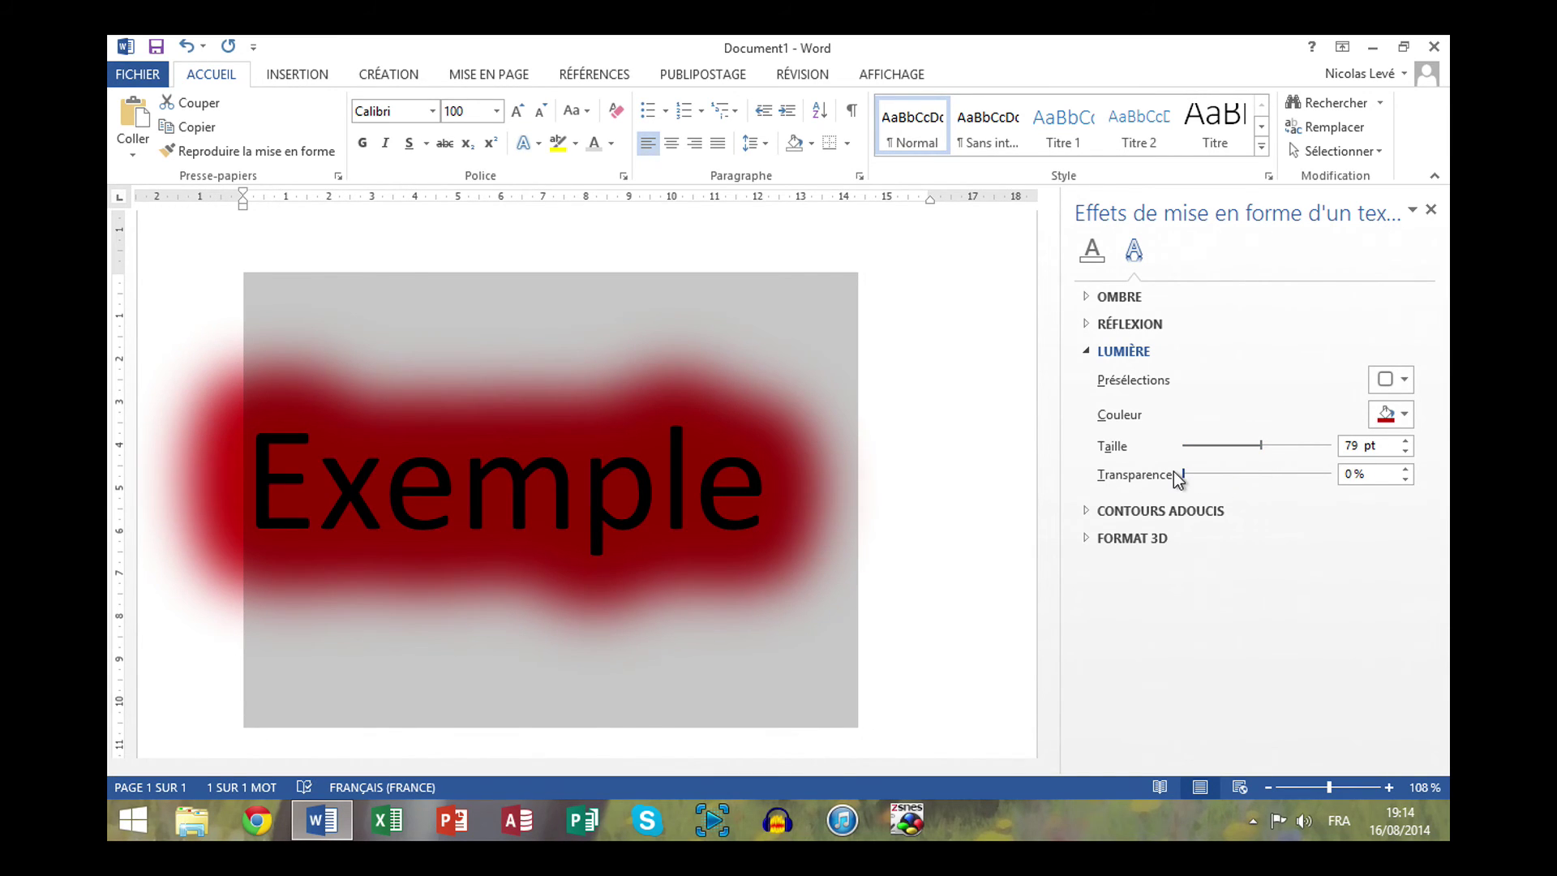
left_click_drag(1195, 477, 1263, 485)
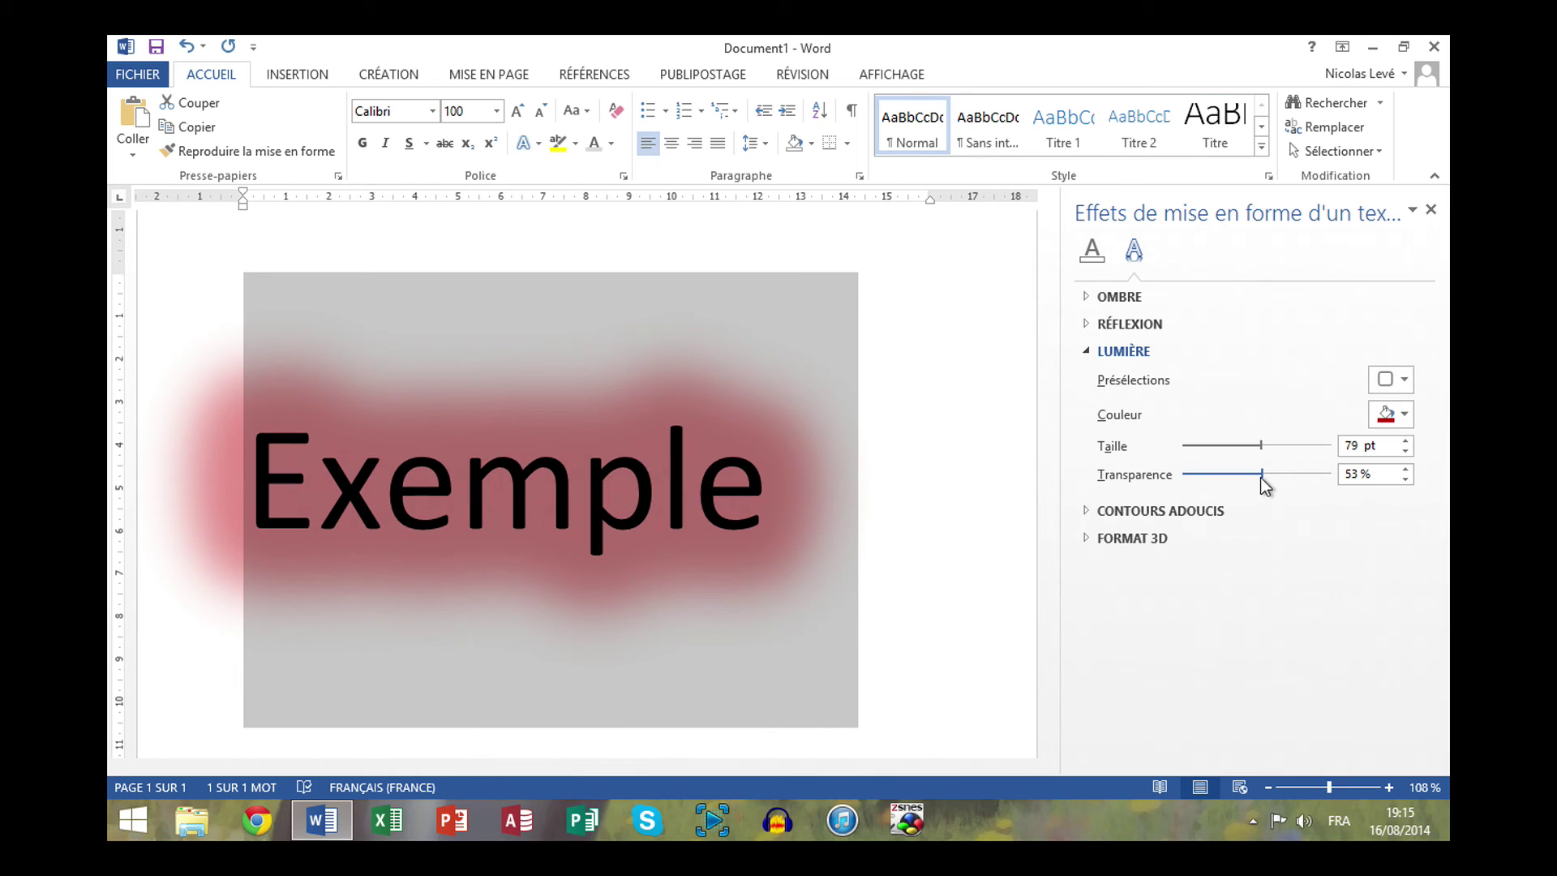